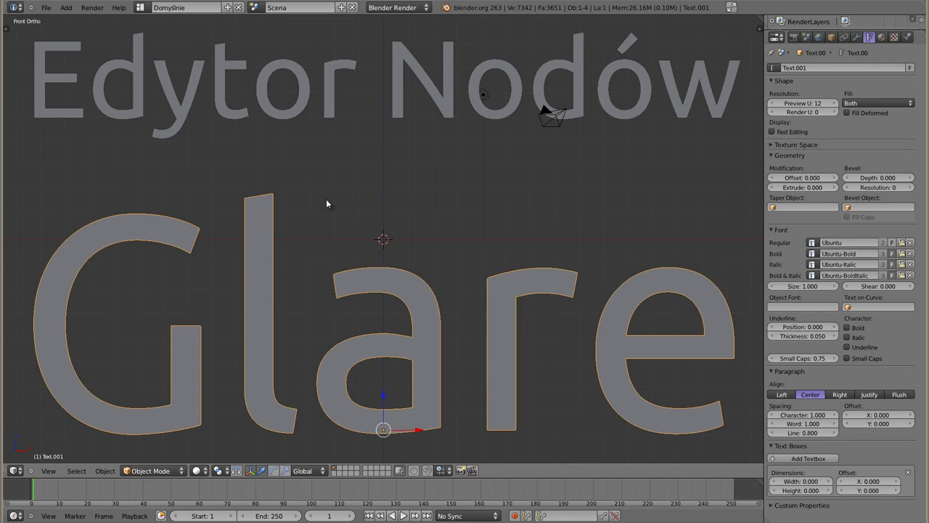
Switch to the Compositing node editor with Use Nodes enabled and delete the Render Layers node
{"action": "key", "text": "shift+F3"}
{"action": "key", "text": "shift+a"}
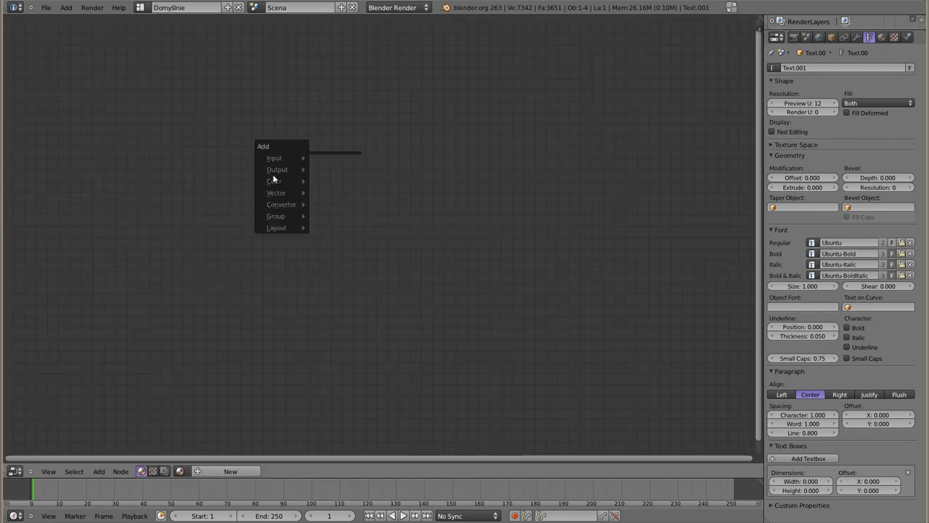
{"action": "left_click", "coordinate": [164, 471]}
{"action": "left_click", "coordinate": [182, 471]}
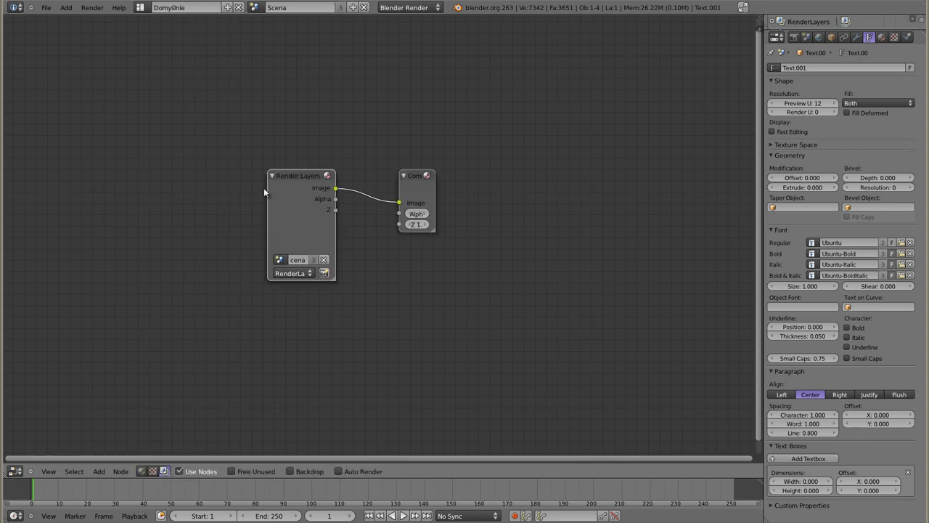
{"action": "mouse_move", "coordinate": [291, 175]}
{"action": "left_mouse_down"}
{"action": "mouse_move", "coordinate": [209, 32]}
{"action": "mouse_move", "coordinate": [299, 141]}
{"action": "left_mouse_up"}
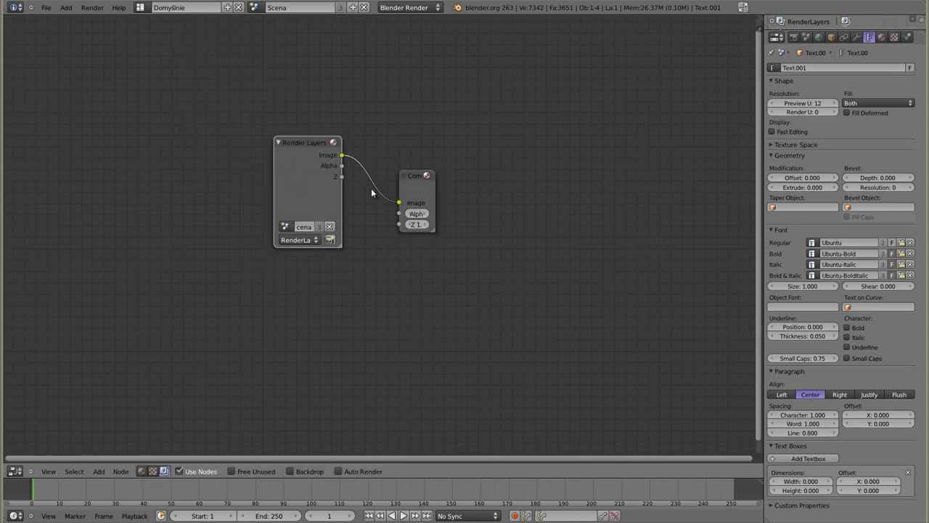
{"action": "key", "text": "x"}
{"action": "key", "text": "x"}
Add a Glare filter node set to Streaks, widen it and move it toward the top
{"action": "key", "text": "shift+a"}
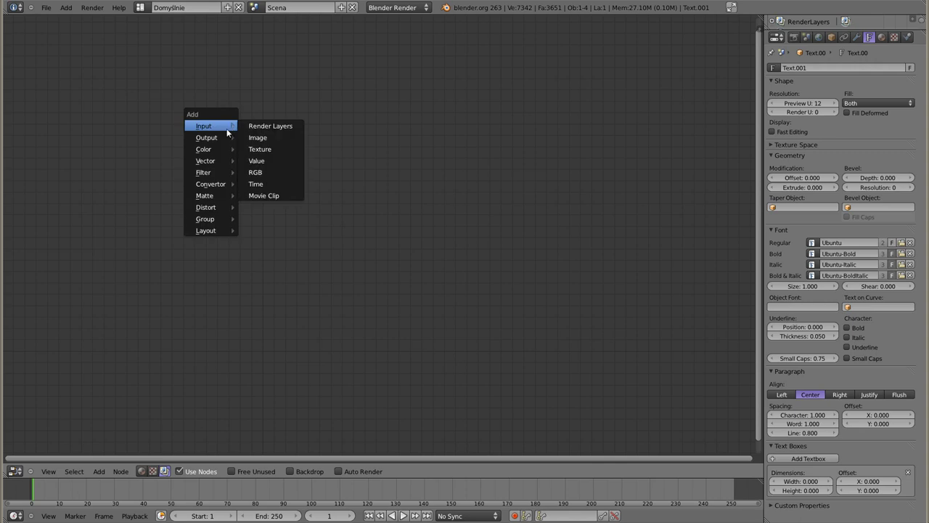
{"action": "mouse_move", "coordinate": [204, 172]}
{"action": "left_click", "coordinate": [280, 254]}
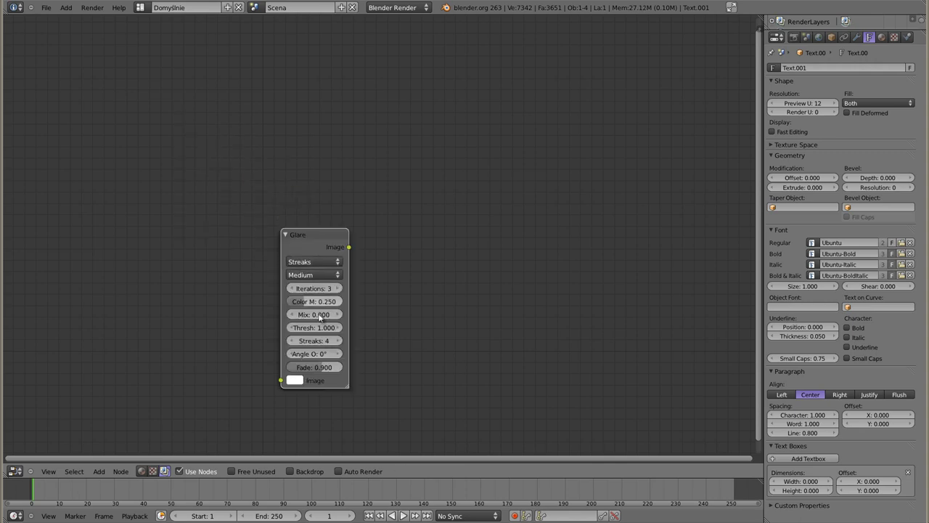
{"action": "left_click_drag", "start_coordinate": [346, 389], "coordinate": [437, 370]}
{"action": "mouse_move", "coordinate": [346, 238]}
{"action": "left_mouse_down"}
{"action": "mouse_move", "coordinate": [400, 91]}
{"action": "mouse_move", "coordinate": [361, 91]}
{"action": "left_mouse_up"}
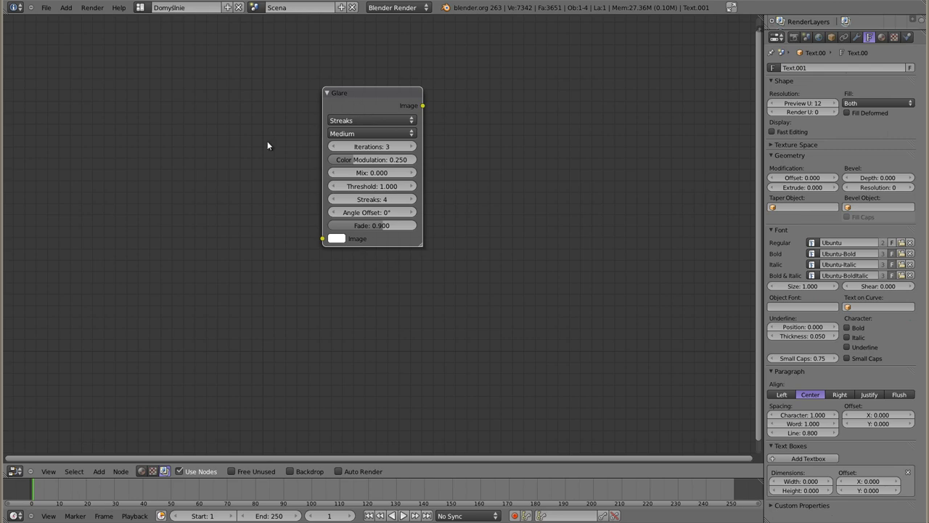
Add an Image input node at lower left and load wybuch.jpg from the home folder
{"action": "key", "text": "shift+a"}
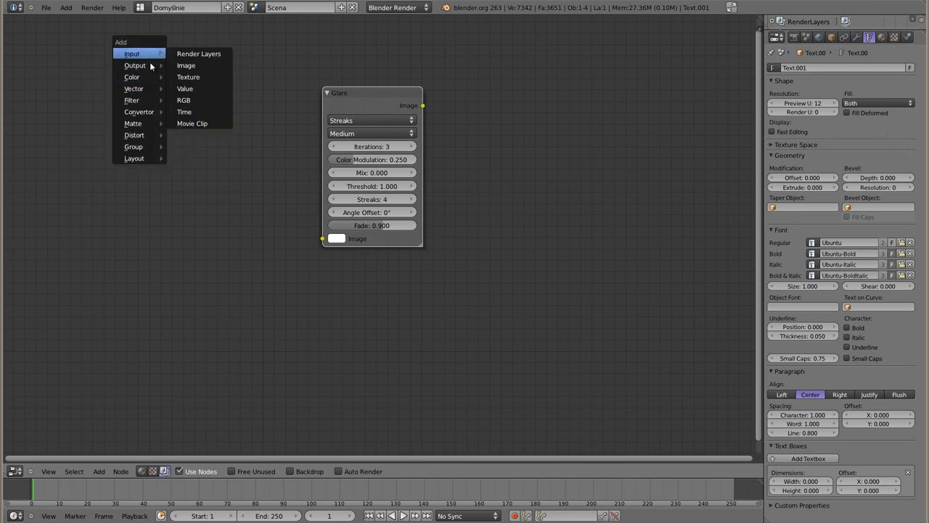
{"action": "left_click", "coordinate": [185, 66]}
{"action": "left_click", "coordinate": [87, 107]}
{"action": "left_click", "coordinate": [115, 172]}
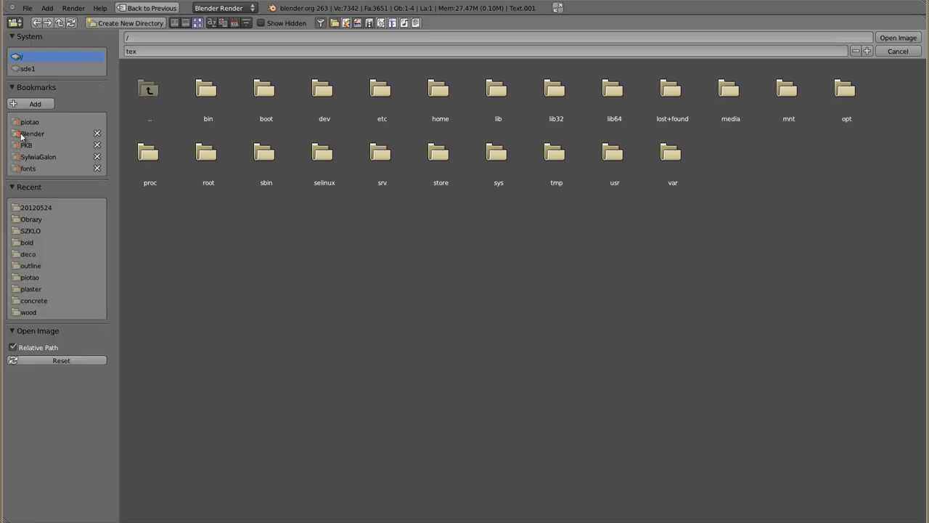
{"action": "left_click", "coordinate": [41, 122]}
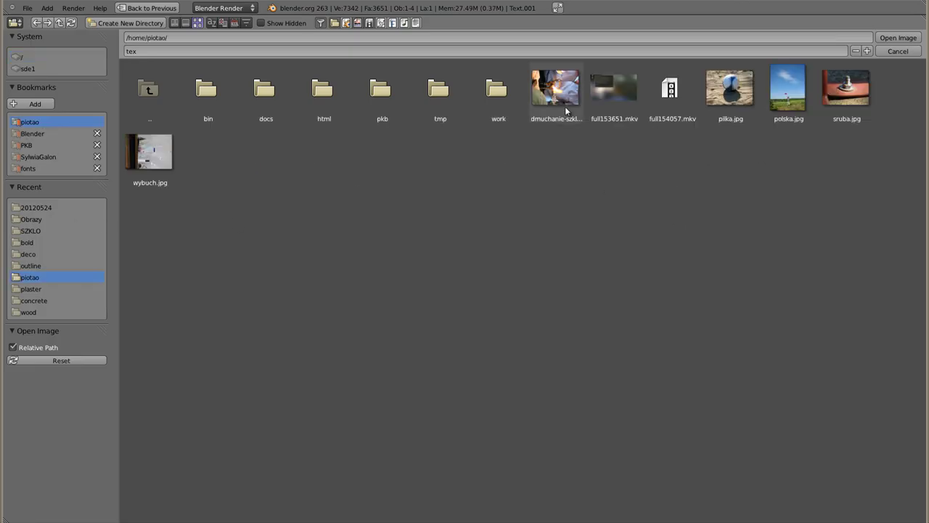
{"action": "left_click", "coordinate": [150, 152]}
{"action": "left_click", "coordinate": [899, 38]}
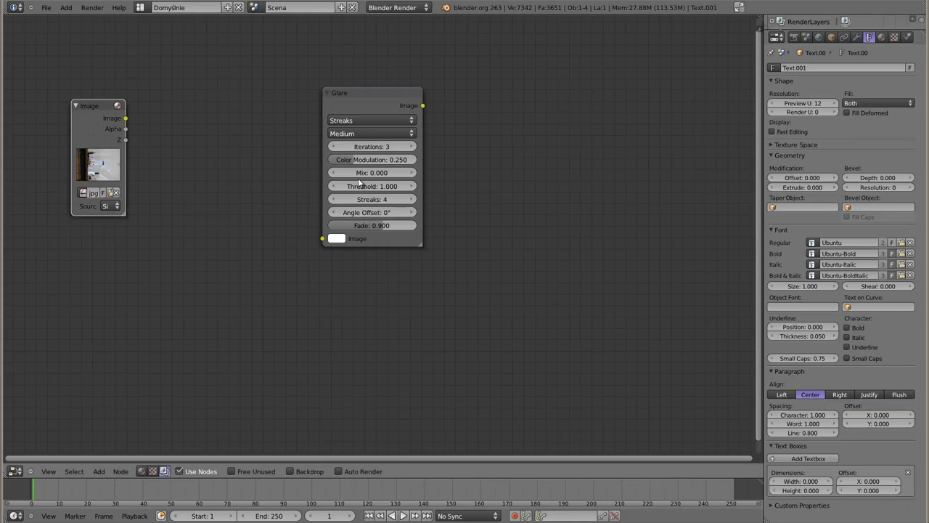
Feed the Image into a new Viewer node, fit the backdrop photo, and spread the nodes to the corners
{"action": "left_click", "coordinate": [94, 107], "text": "ctrl+shift"}
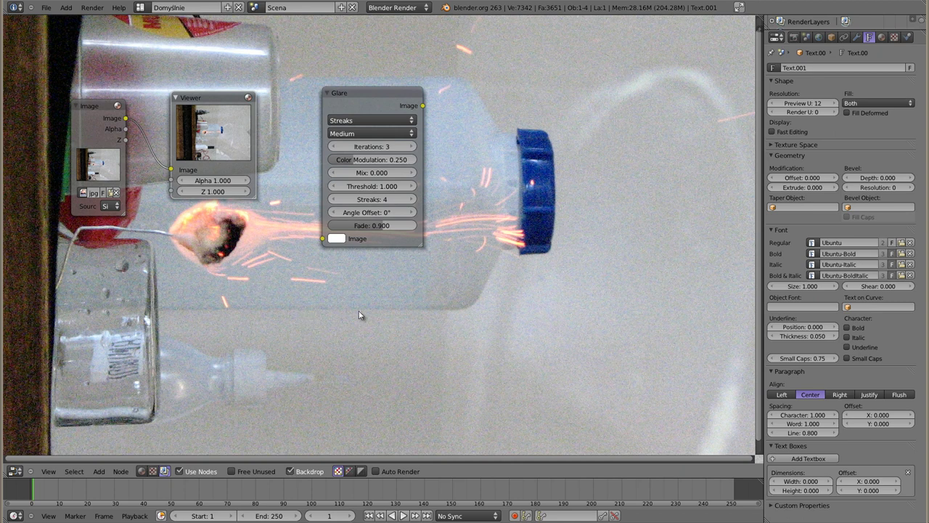
{"action": "key", "text": "v"}
{"action": "key", "text": "v"}
{"action": "key", "text": "v"}
{"action": "key", "text": "v"}
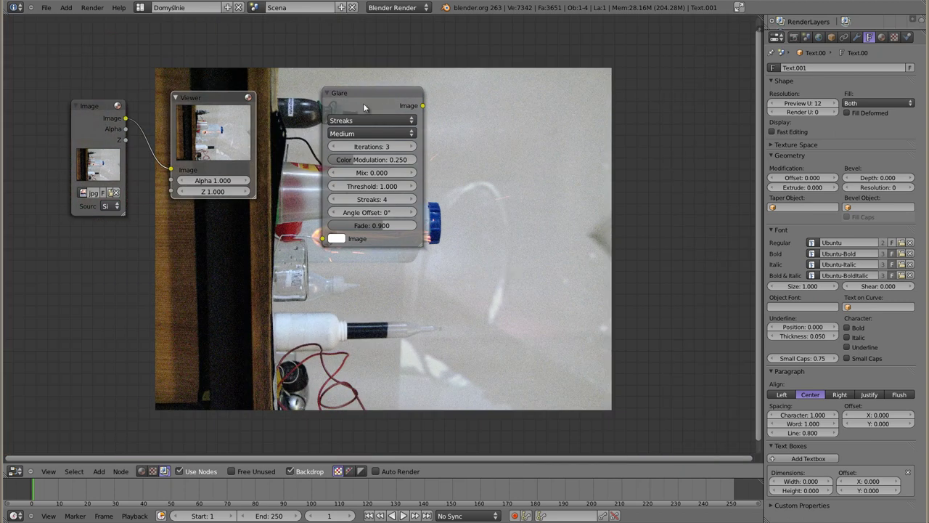
{"action": "left_click_drag", "start_coordinate": [365, 107], "coordinate": [660, 275]}
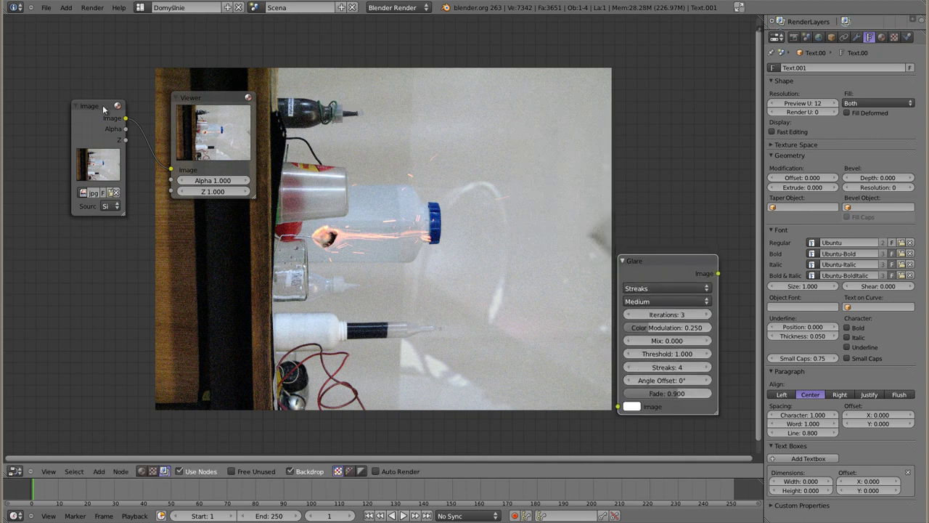
{"action": "left_click_drag", "start_coordinate": [103, 109], "coordinate": [85, 69]}
{"action": "left_click_drag", "start_coordinate": [212, 99], "coordinate": [686, 47]}
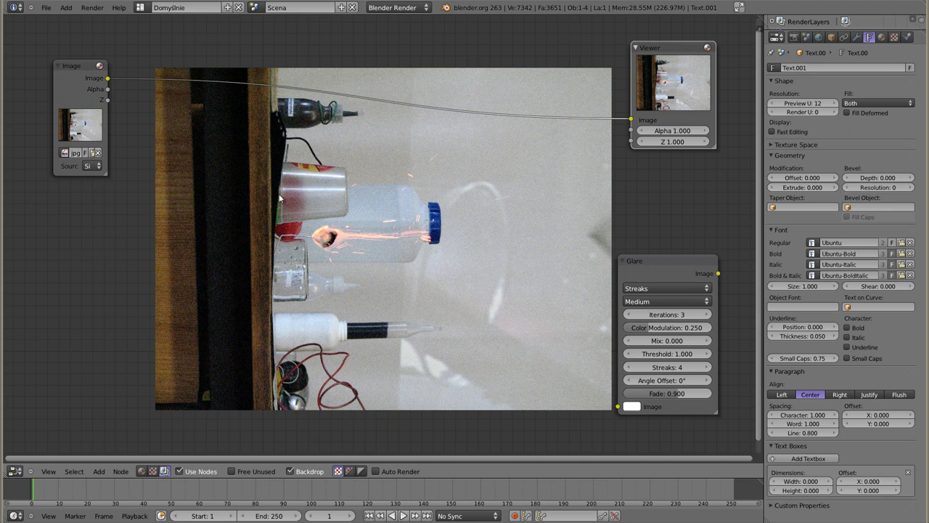
{"action": "key", "text": "shift+a"}
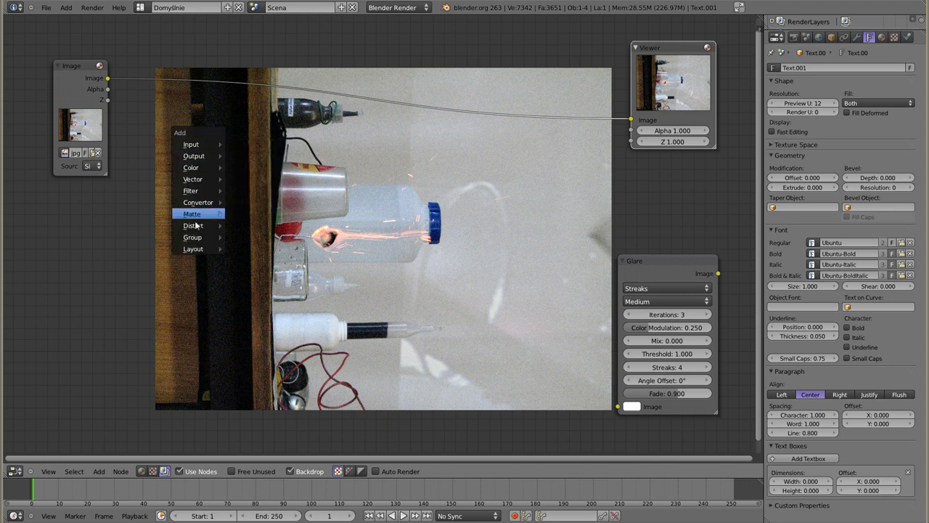
Insert a Rotate node between Image and Viewer at 90° and enlarge the upright backdrop photo
{"action": "left_click", "coordinate": [262, 238]}
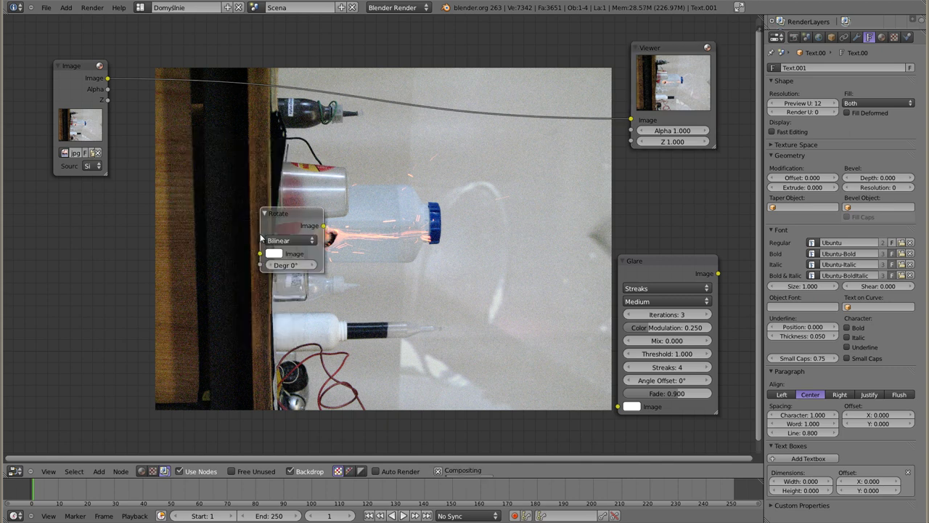
{"action": "left_click", "coordinate": [184, 112]}
{"action": "left_click", "coordinate": [182, 110]}
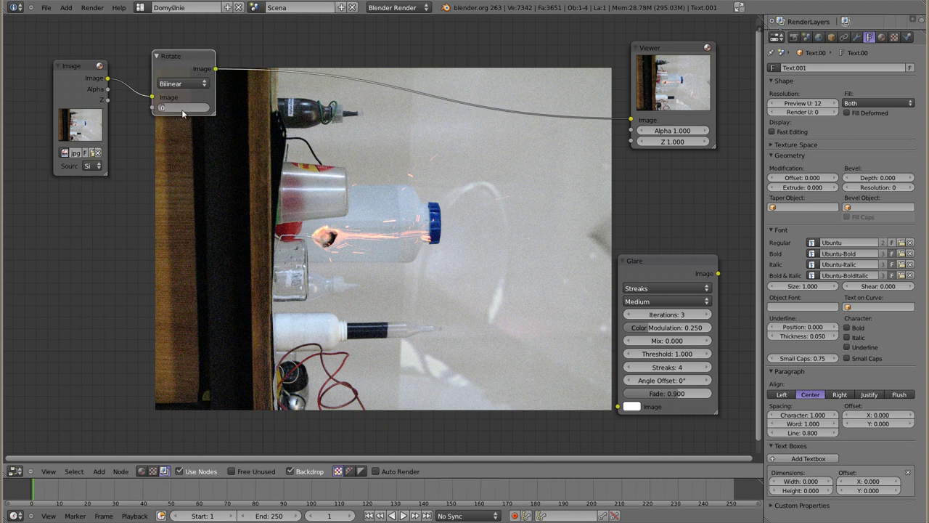
{"action": "type", "text": "-90"}
{"action": "key", "text": "Return"}
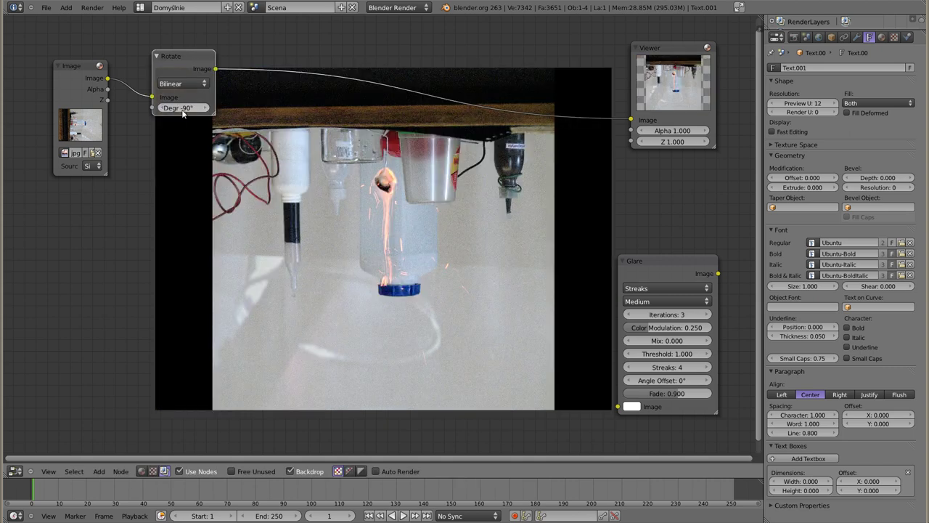
{"action": "left_click", "coordinate": [181, 111]}
{"action": "type", "text": "90"}
{"action": "key", "text": "Return"}
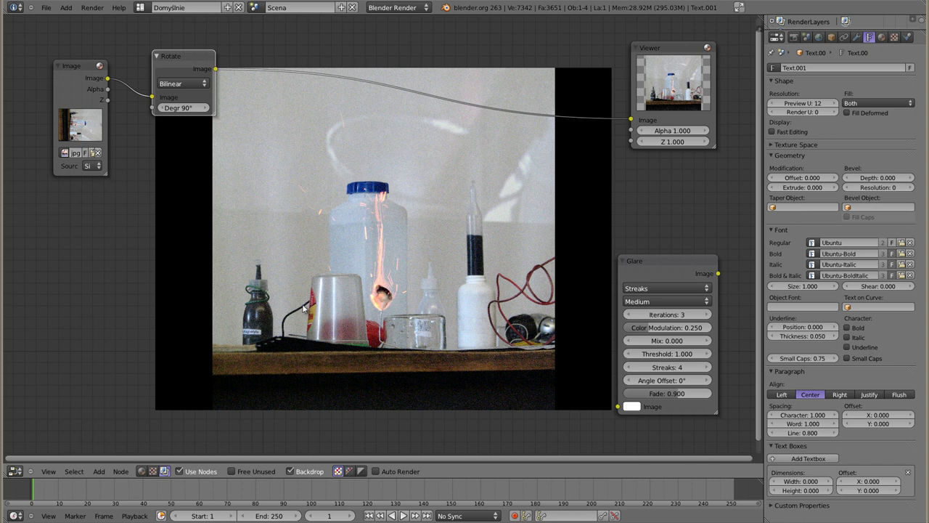
{"action": "key", "text": "v"}
{"action": "key", "text": "v"}
{"action": "key", "text": "v"}
{"action": "key", "text": "v"}
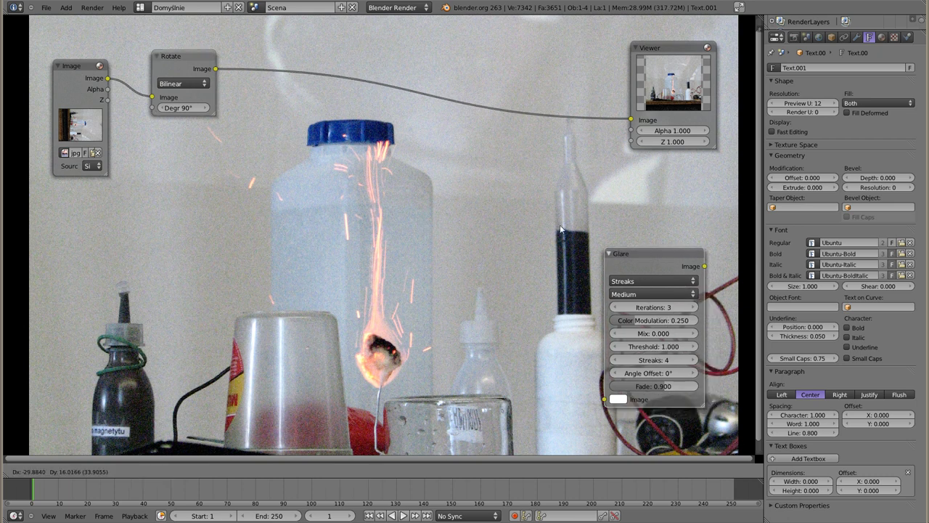
Wire the Glare node between Rotate and Viewer, tidy the node positions, and set Mix to 1.000
{"action": "left_click_drag", "start_coordinate": [673, 267], "coordinate": [394, 219]}
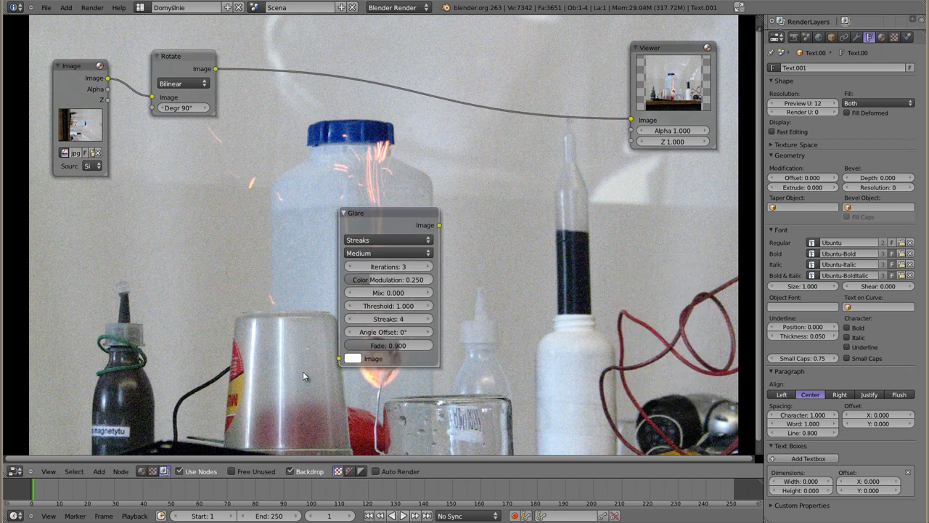
{"action": "left_click_drag", "start_coordinate": [390, 215], "coordinate": [394, 44]}
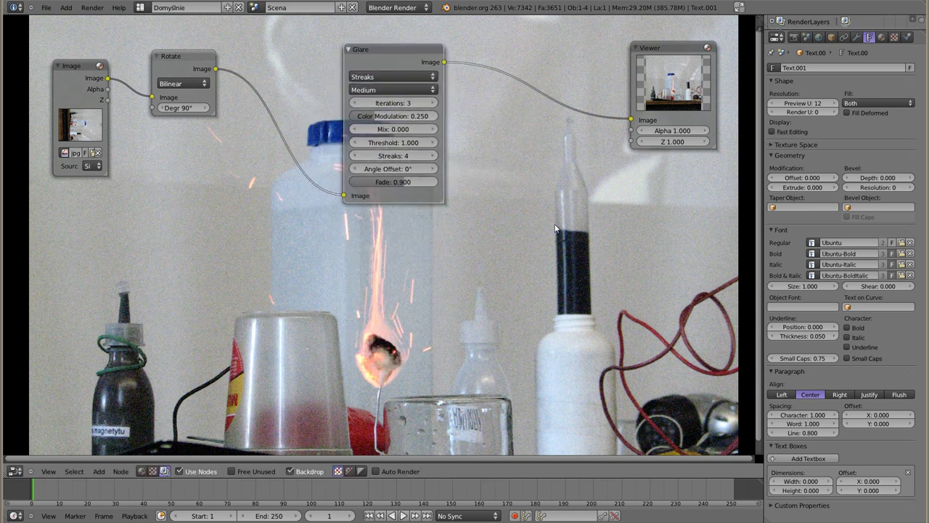
{"action": "left_click_drag", "start_coordinate": [397, 48], "coordinate": [318, 37]}
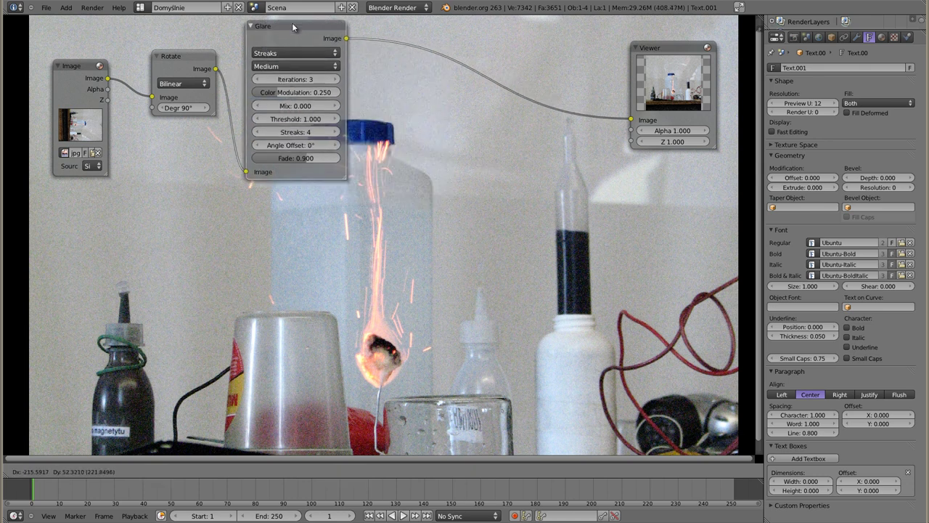
{"action": "left_click_drag", "start_coordinate": [680, 44], "coordinate": [507, 32]}
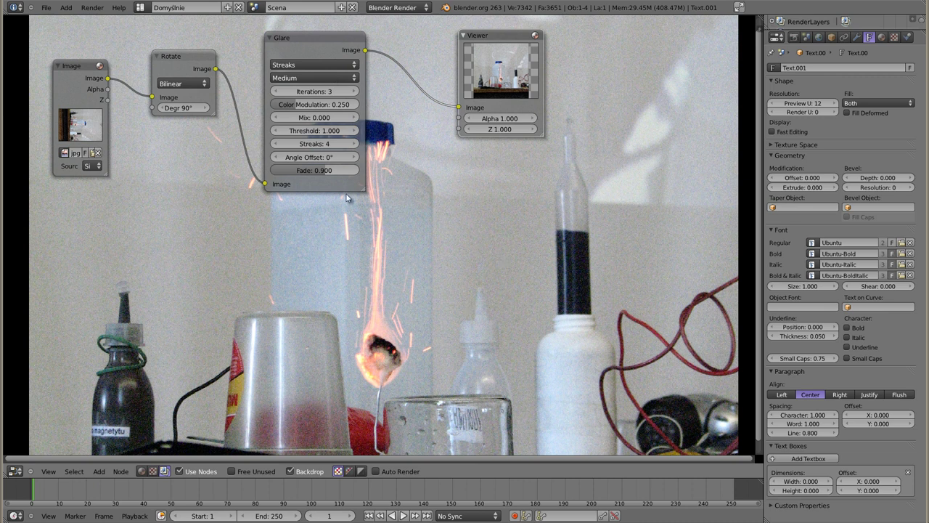
{"action": "left_click_drag", "start_coordinate": [314, 117], "coordinate": [317, 161]}
Adjust Glare Threshold to 0.800, tidy nodes top-left, and pull Glare out of the Rotate–Viewer link
{"action": "mouse_move", "coordinate": [314, 130]}
{"action": "left_mouse_down"}
{"action": "mouse_move", "coordinate": [300, 130]}
{"action": "mouse_move", "coordinate": [327, 131]}
{"action": "left_mouse_up"}
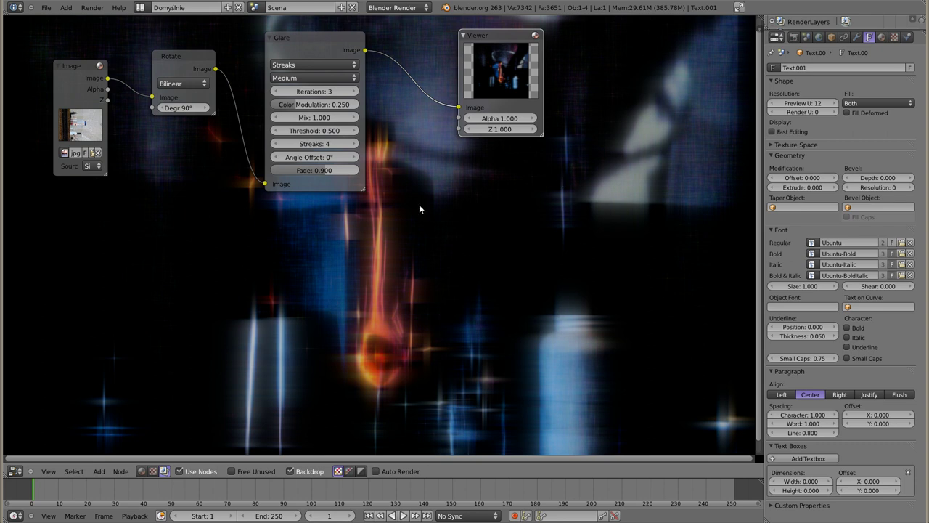
{"action": "left_click_drag", "start_coordinate": [314, 29], "coordinate": [283, 13]}
{"action": "left_click_drag", "start_coordinate": [177, 53], "coordinate": [127, 26]}
{"action": "left_click_drag", "start_coordinate": [73, 66], "coordinate": [47, 31]}
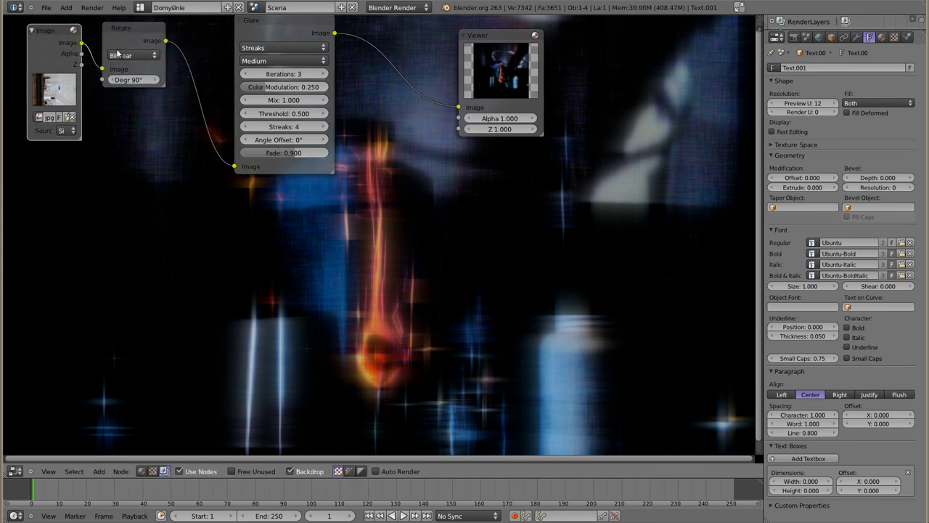
{"action": "left_click_drag", "start_coordinate": [280, 26], "coordinate": [247, 33]}
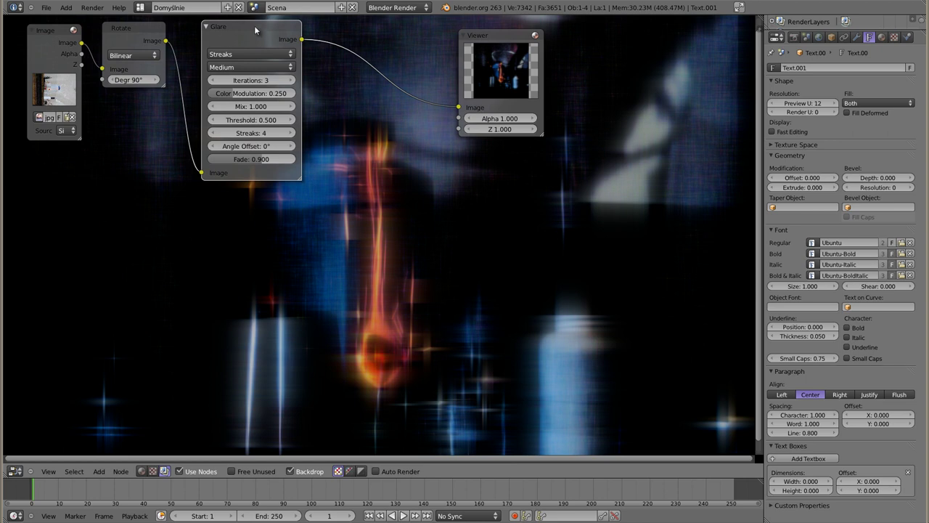
{"action": "left_click_drag", "start_coordinate": [253, 25], "coordinate": [198, 137], "text": "alt"}
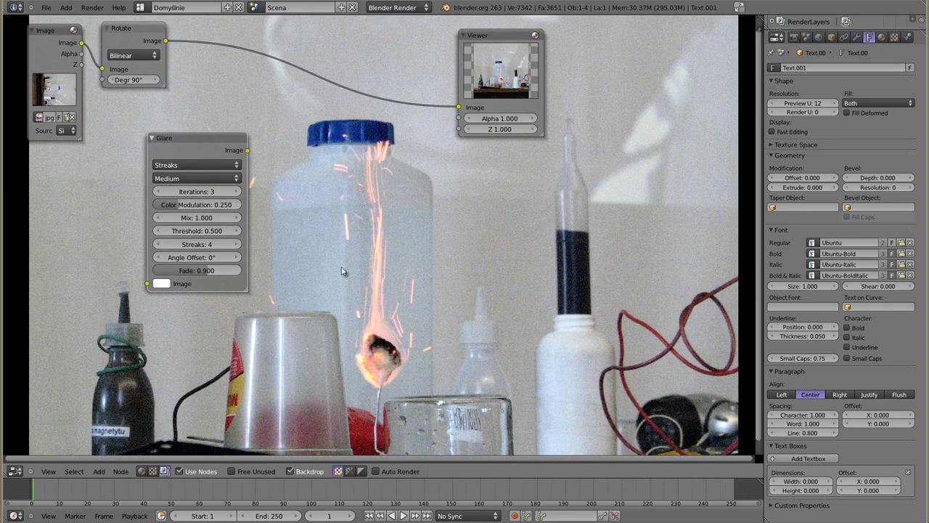
Zoom the backdrop out to show the full photo and park the Glare node on the left
{"action": "key", "text": "v"}
{"action": "key", "text": "v"}
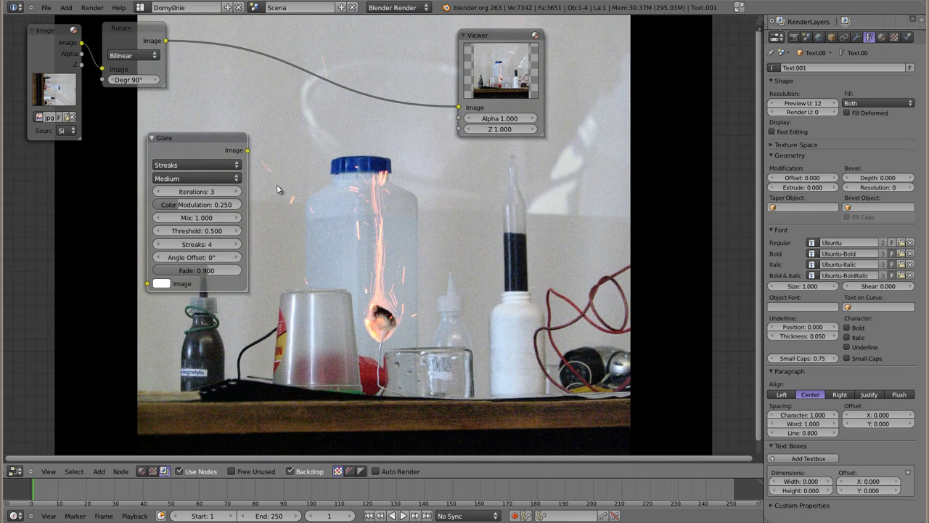
{"action": "left_click_drag", "start_coordinate": [208, 138], "coordinate": [80, 160]}
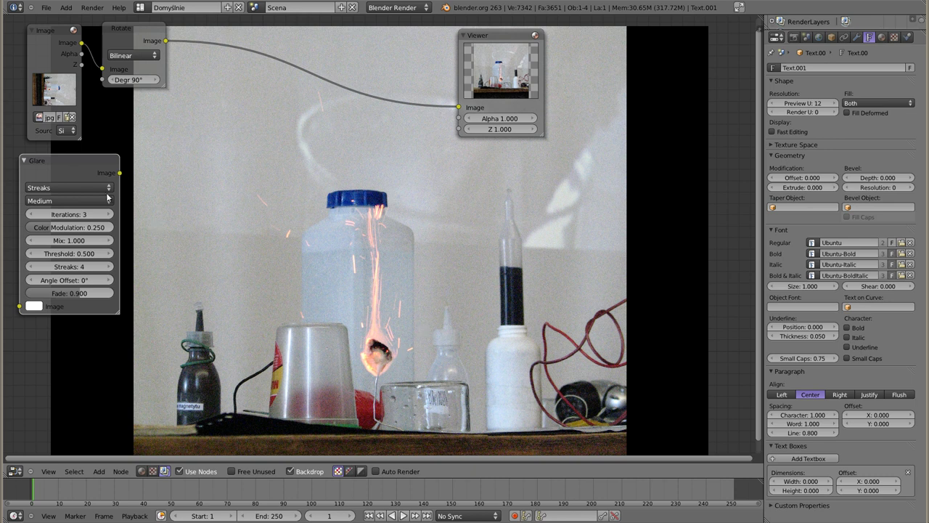
Drop the Glare node back onto the Rotate–Viewer link and nudge it into place
{"action": "left_click_drag", "start_coordinate": [67, 163], "coordinate": [258, 46]}
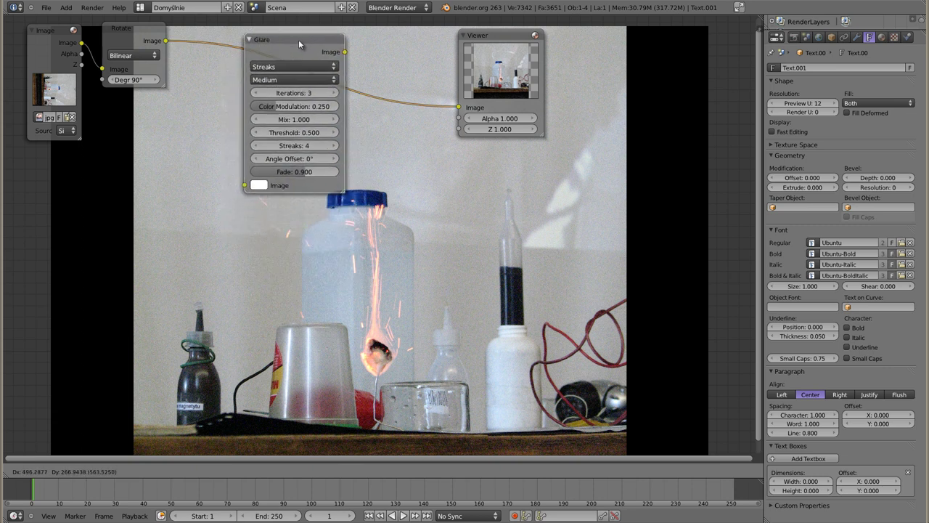
{"action": "left_click_drag", "start_coordinate": [257, 42], "coordinate": [244, 34]}
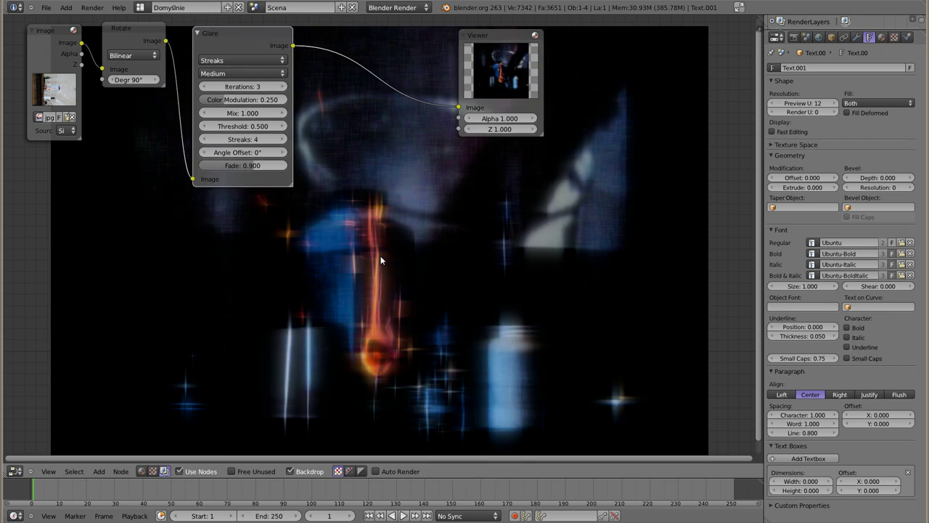
{"action": "mouse_move", "coordinate": [244, 31]}
{"action": "left_mouse_down"}
{"action": "mouse_move", "coordinate": [222, 32]}
{"action": "mouse_move", "coordinate": [233, 29]}
{"action": "left_mouse_up"}
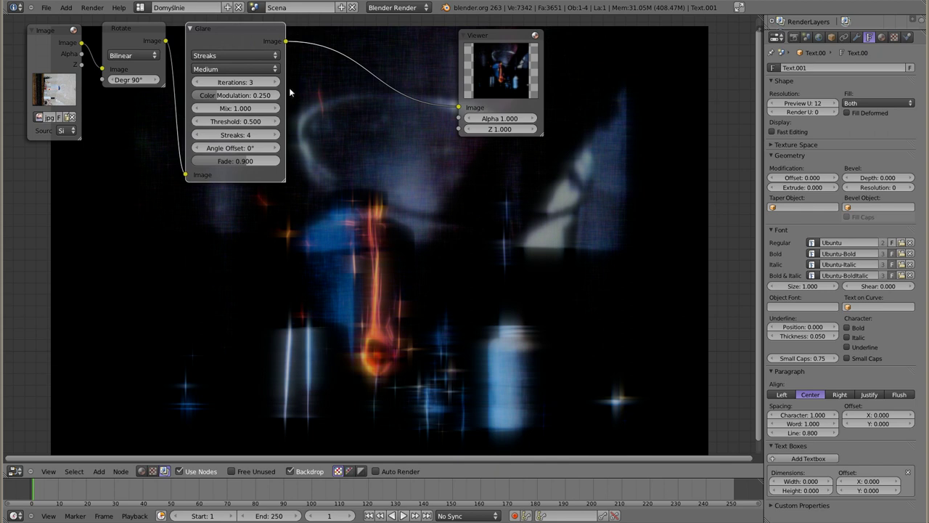
{"action": "left_click_drag", "start_coordinate": [243, 31], "coordinate": [244, 30]}
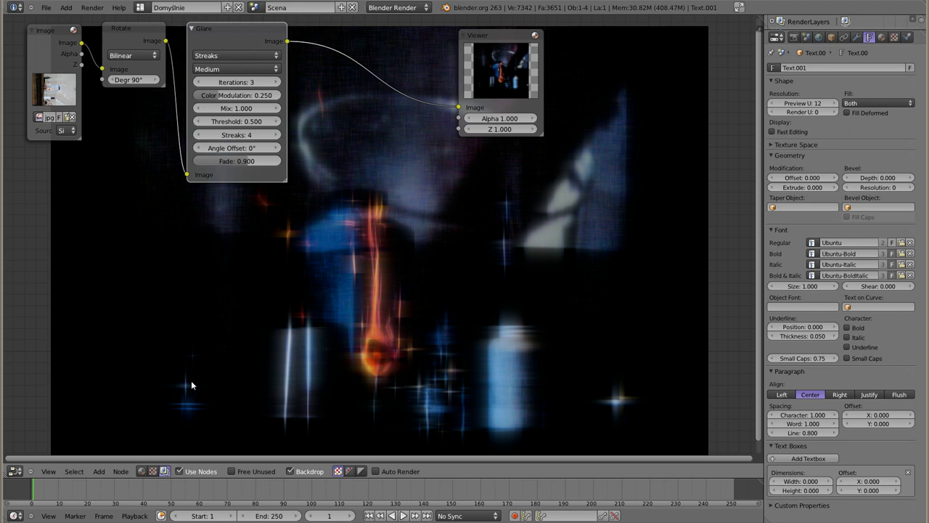
{"action": "left_click", "coordinate": [231, 56]}
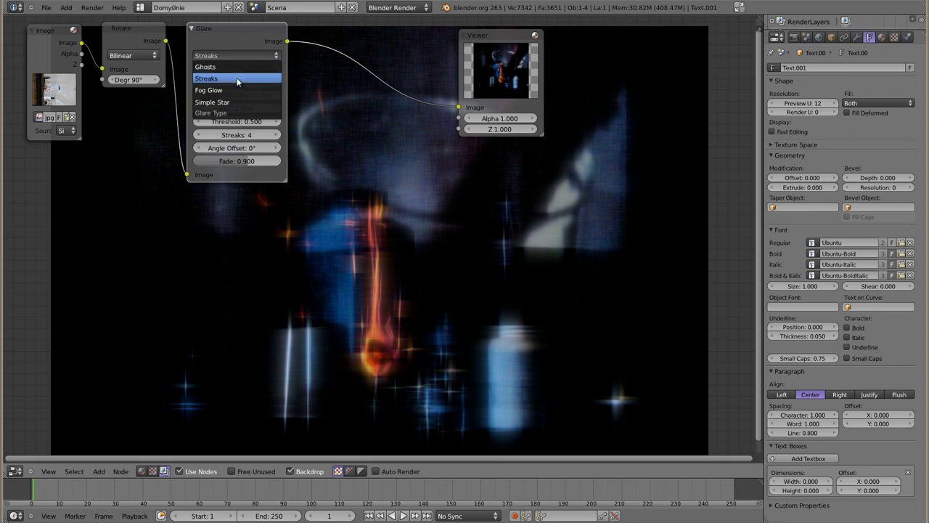
{"action": "left_click", "coordinate": [237, 102]}
{"action": "left_click", "coordinate": [235, 55]}
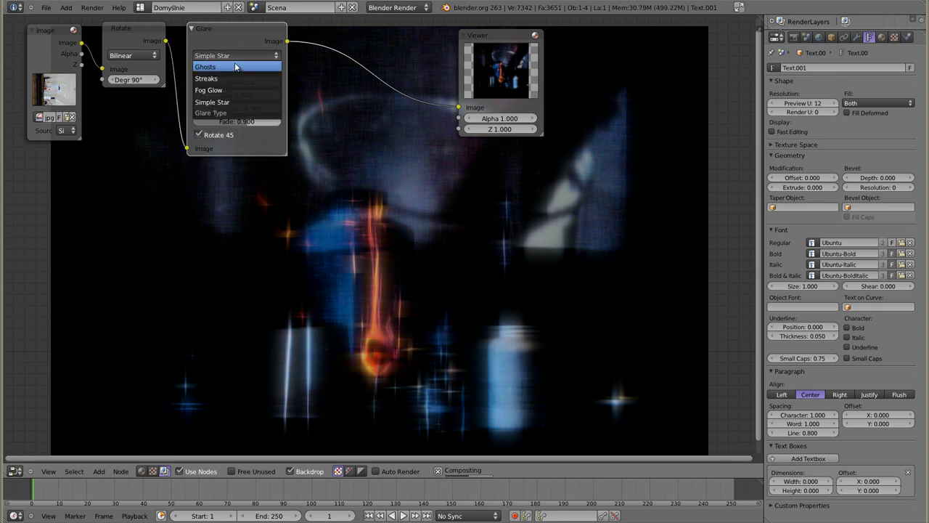
{"action": "left_click", "coordinate": [237, 55]}
{"action": "left_click", "coordinate": [236, 55]}
{"action": "left_click", "coordinate": [237, 79]}
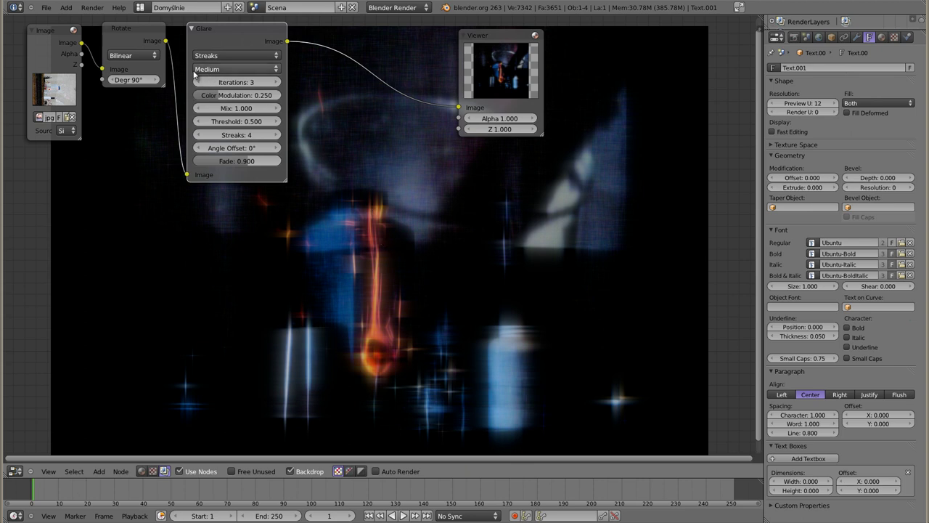
Compare Glare quality Low and High, settle on Low, and raise Iterations to 4
{"action": "left_click", "coordinate": [238, 67]}
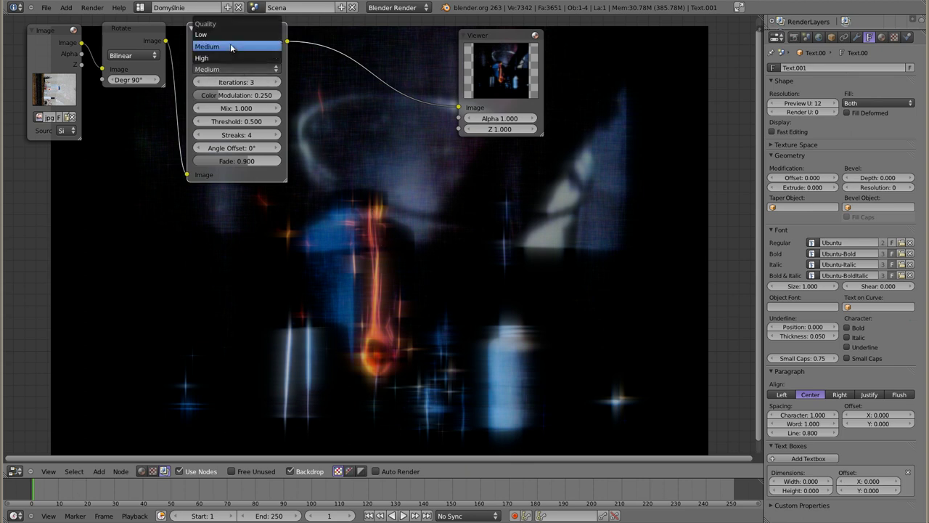
{"action": "left_click", "coordinate": [235, 35]}
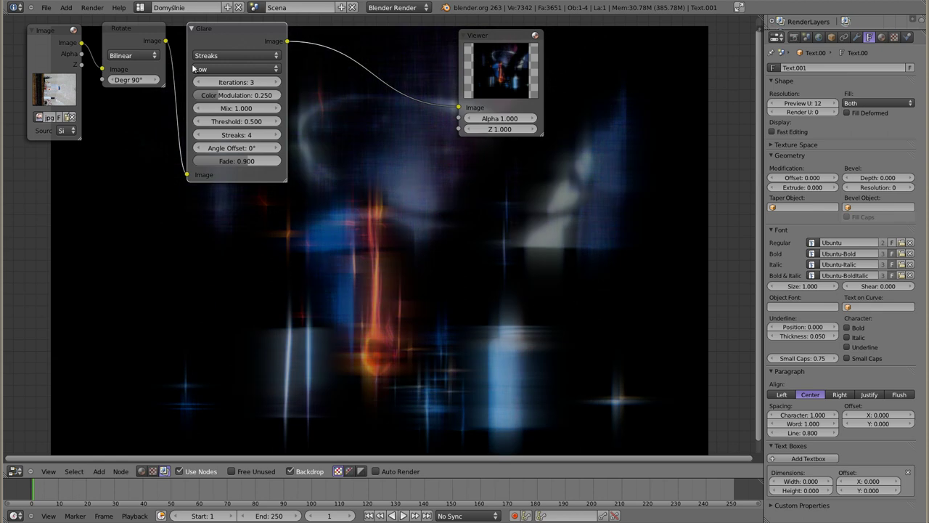
{"action": "left_click", "coordinate": [229, 67]}
{"action": "left_click", "coordinate": [230, 57]}
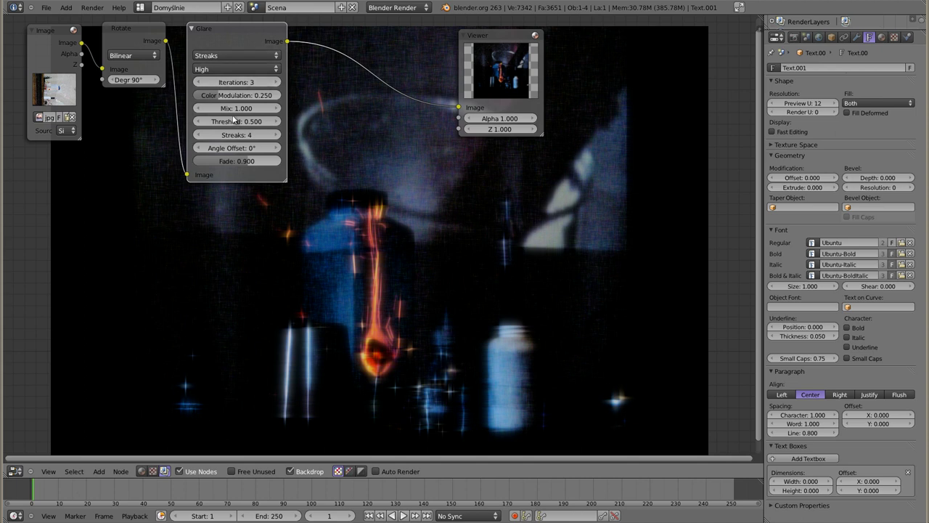
{"action": "left_click", "coordinate": [237, 66]}
{"action": "left_click", "coordinate": [228, 39]}
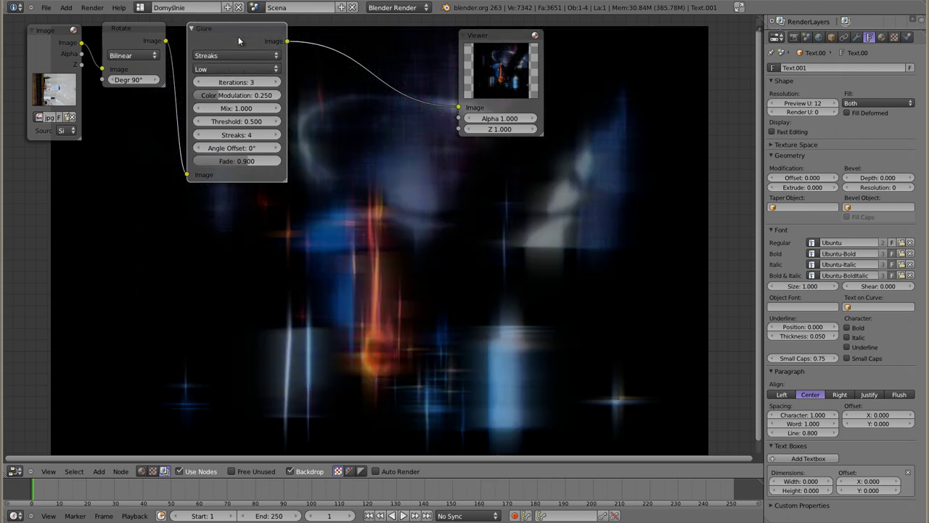
{"action": "left_click", "coordinate": [276, 82]}
Raise Iterations to 5 and sweep Color Modulation up to 0.979, then down to 0.000
{"action": "left_click", "coordinate": [277, 82]}
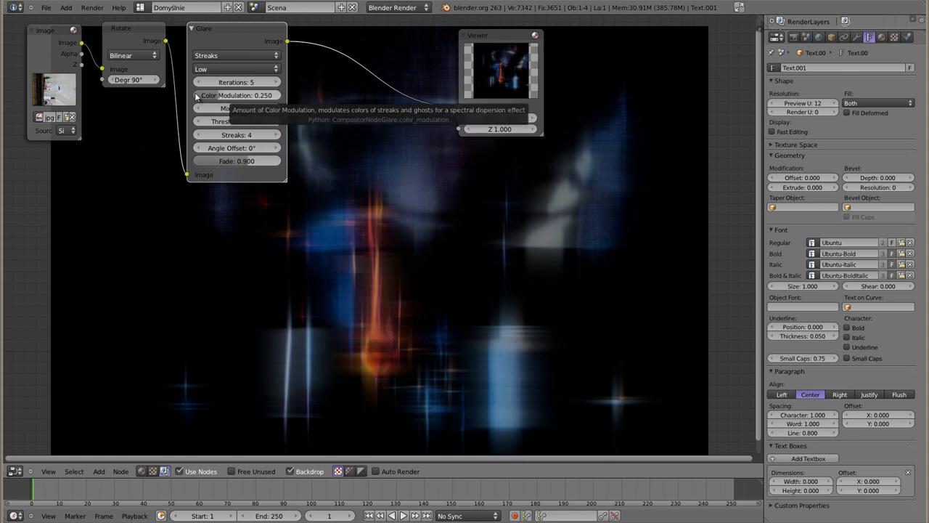
{"action": "mouse_move", "coordinate": [210, 95]}
{"action": "left_click_drag", "start_coordinate": [221, 98], "coordinate": [279, 97]}
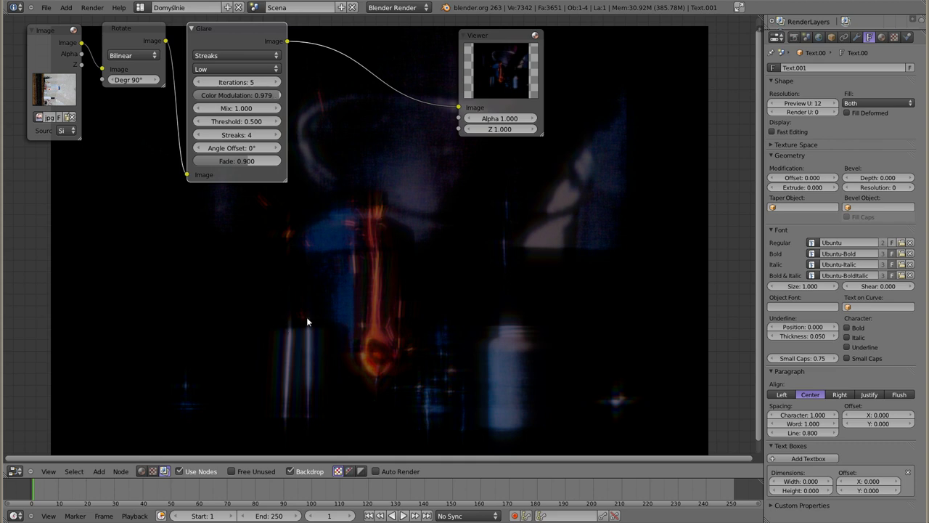
{"action": "left_click_drag", "start_coordinate": [261, 95], "coordinate": [151, 94]}
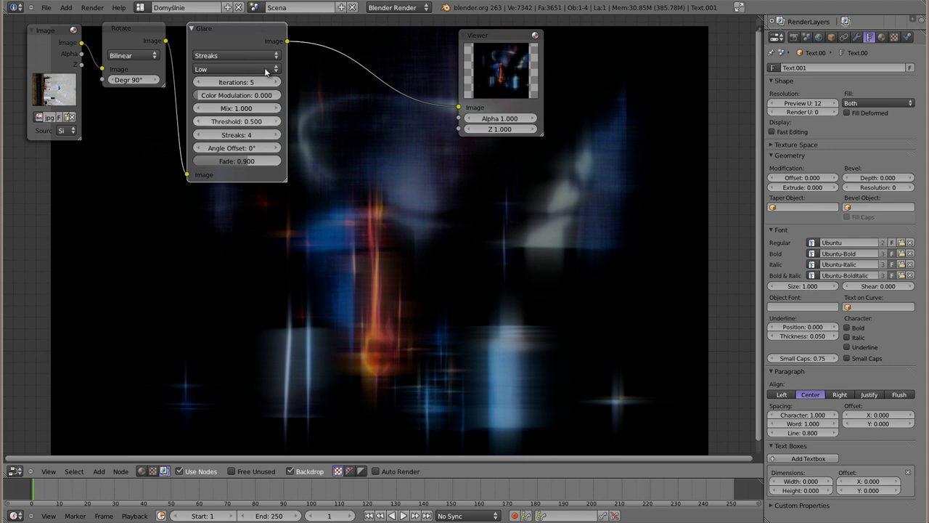
{"action": "left_click", "coordinate": [235, 108]}
{"action": "type", "text": "-"}
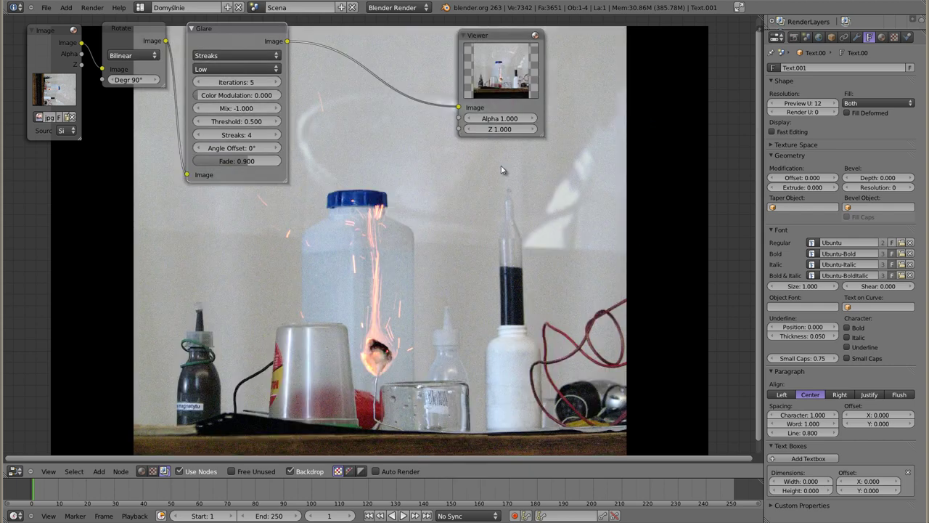
{"action": "left_click", "coordinate": [233, 109]}
{"action": "type", "text": "0"}
{"action": "key", "text": "Return"}
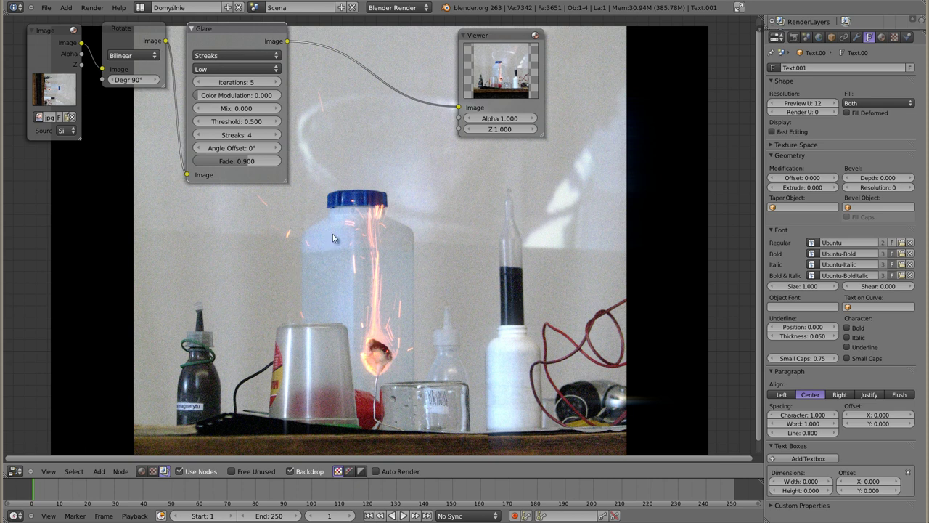
{"action": "left_click", "coordinate": [275, 109]}
{"action": "left_click", "coordinate": [275, 109]}
{"action": "left_click", "coordinate": [276, 108]}
{"action": "left_click", "coordinate": [275, 109]}
{"action": "left_click", "coordinate": [275, 109]}
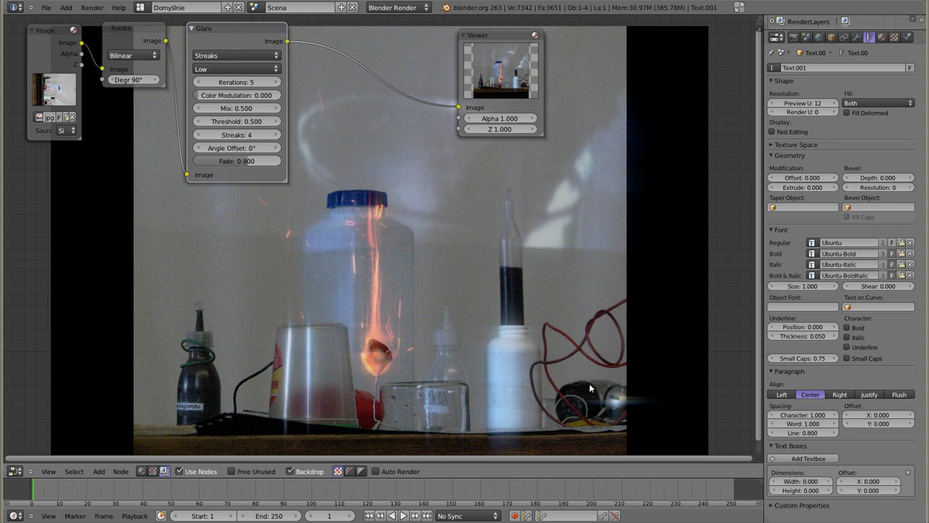
{"action": "left_click_drag", "start_coordinate": [262, 108], "coordinate": [305, 109]}
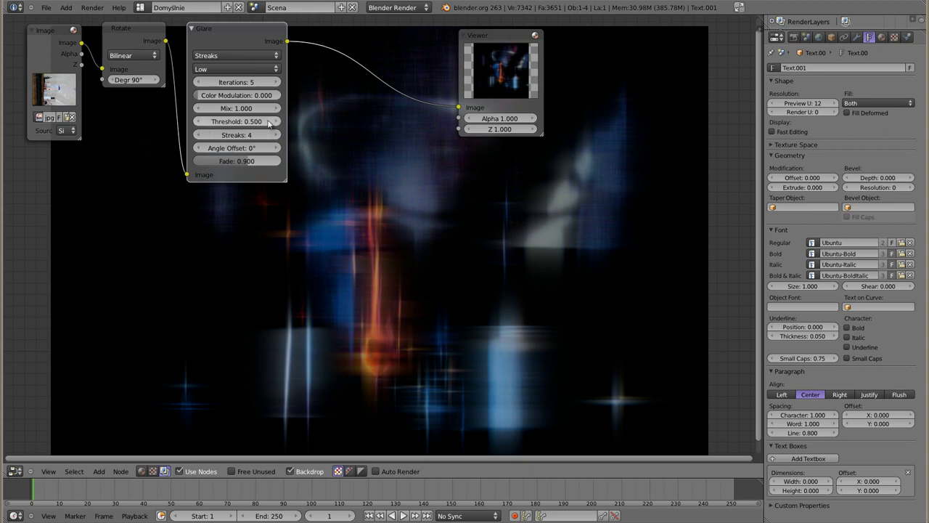
Try Glare Threshold at 0 and 3.800, then settle it at 0.500
{"action": "left_click_drag", "start_coordinate": [242, 123], "coordinate": [341, 124]}
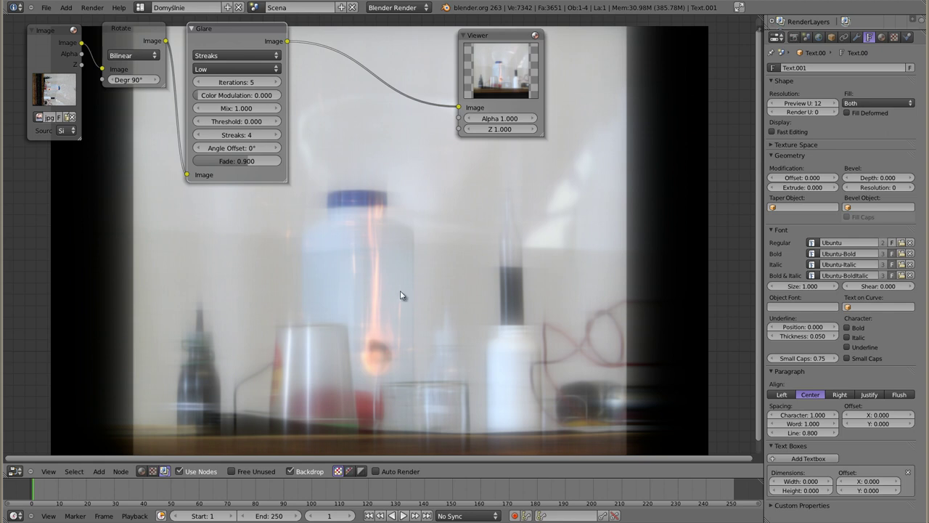
{"action": "left_click_drag", "start_coordinate": [218, 121], "coordinate": [324, 155]}
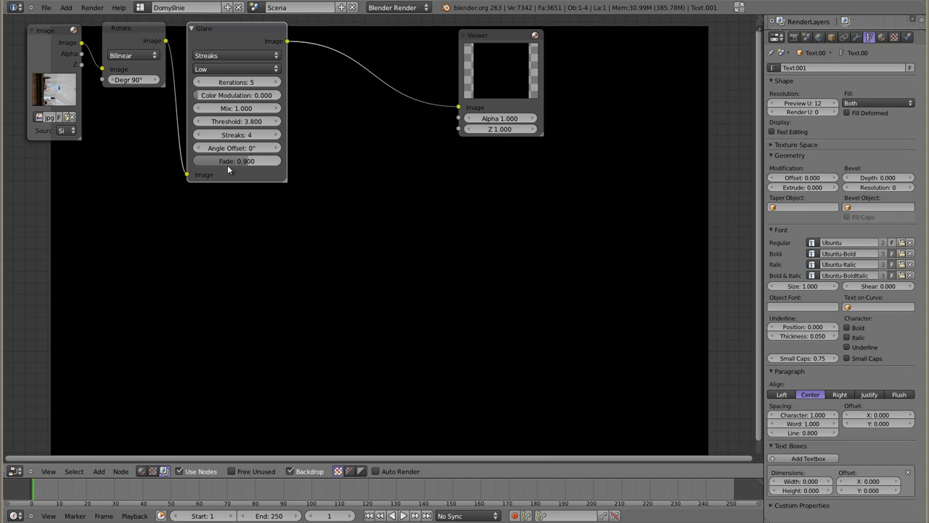
{"action": "left_click_drag", "start_coordinate": [237, 121], "coordinate": [196, 121]}
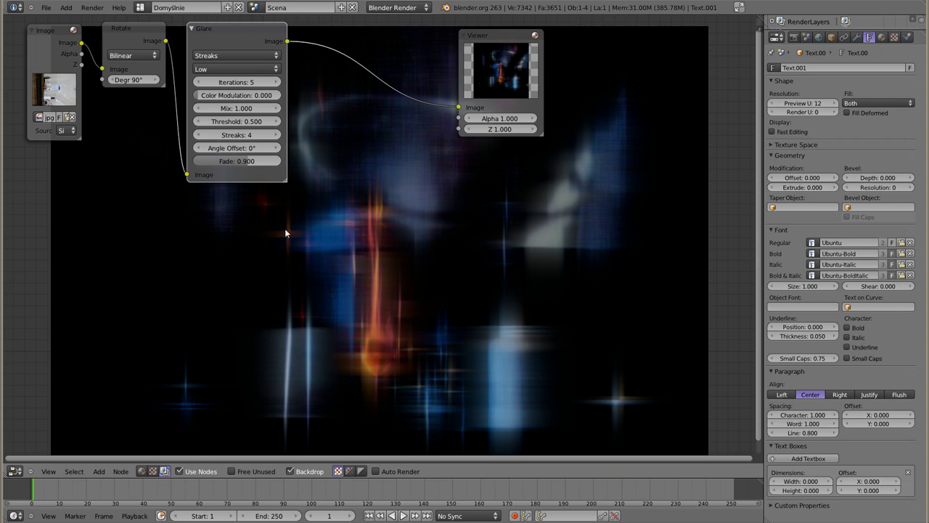
Raise the streak count to 7, set Angle Offset to 45°, and push Fade to 1.000
{"action": "left_click", "coordinate": [276, 134]}
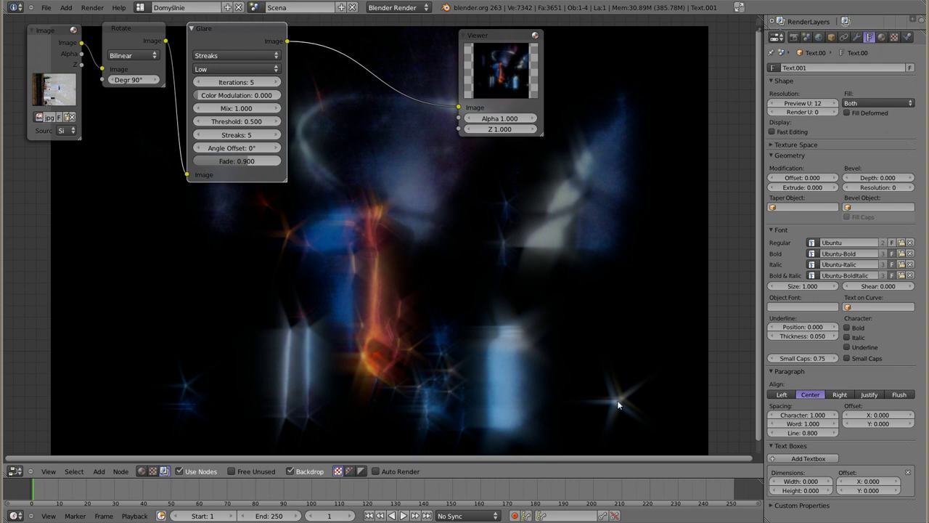
{"action": "left_click", "coordinate": [275, 135]}
{"action": "left_click", "coordinate": [275, 135]}
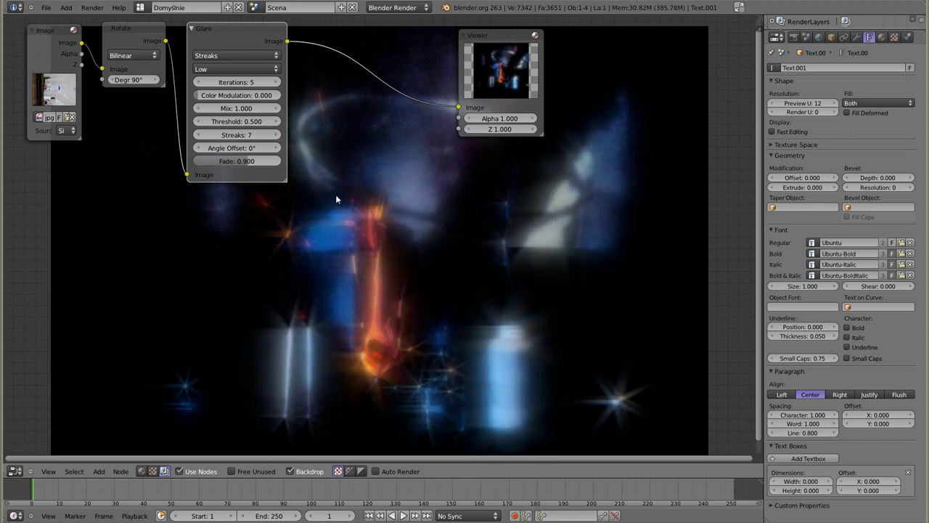
{"action": "mouse_move", "coordinate": [251, 149]}
{"action": "left_mouse_down"}
{"action": "mouse_move", "coordinate": [268, 150]}
{"action": "mouse_move", "coordinate": [245, 199]}
{"action": "left_mouse_up"}
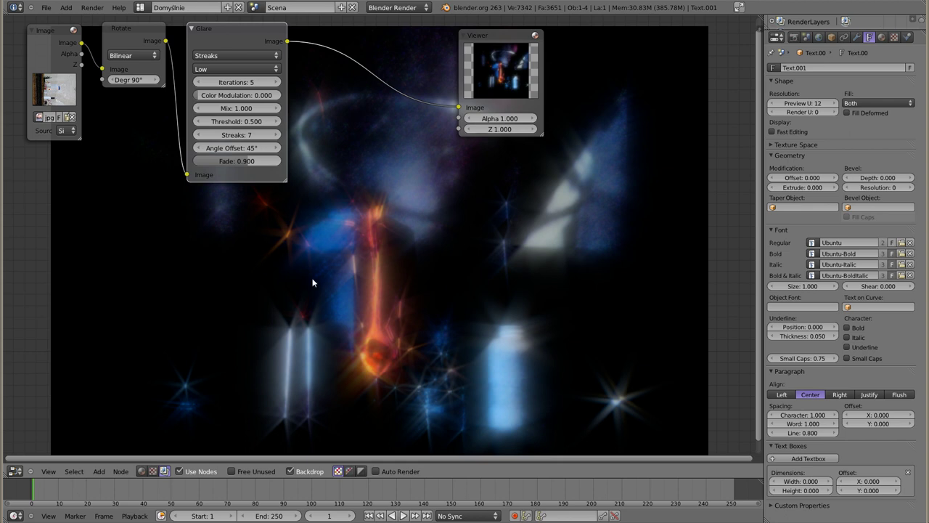
{"action": "left_click_drag", "start_coordinate": [233, 162], "coordinate": [180, 165]}
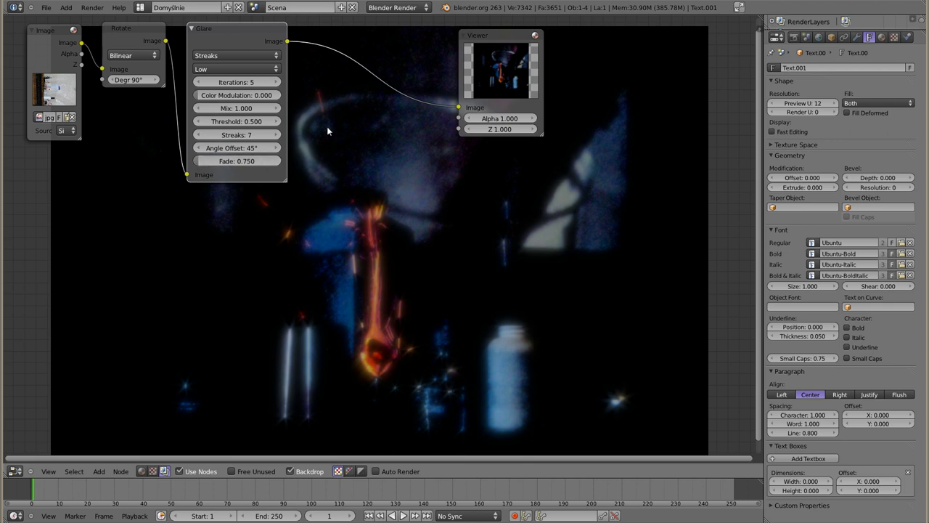
{"action": "left_click_drag", "start_coordinate": [237, 161], "coordinate": [326, 175]}
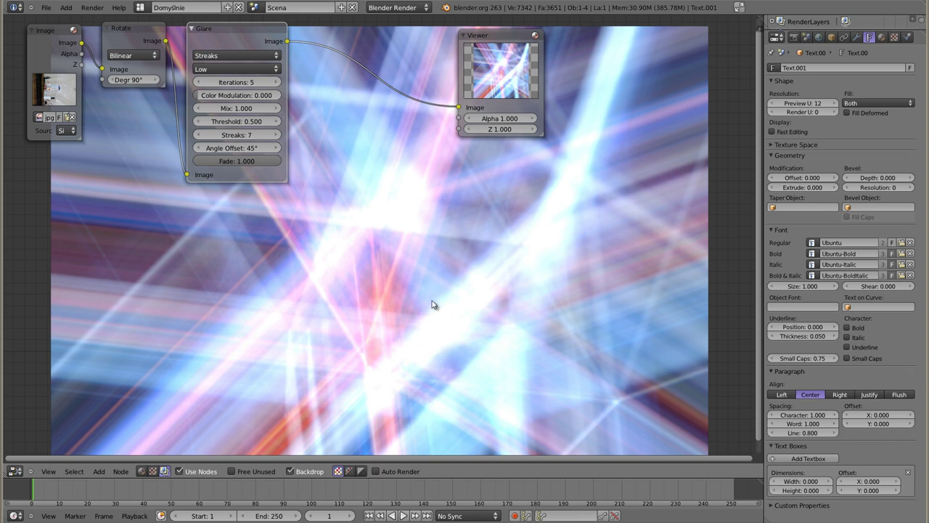
Change the Glare type to Ghosts and reduce Iterations from 5 to 2
{"action": "left_click", "coordinate": [225, 55]}
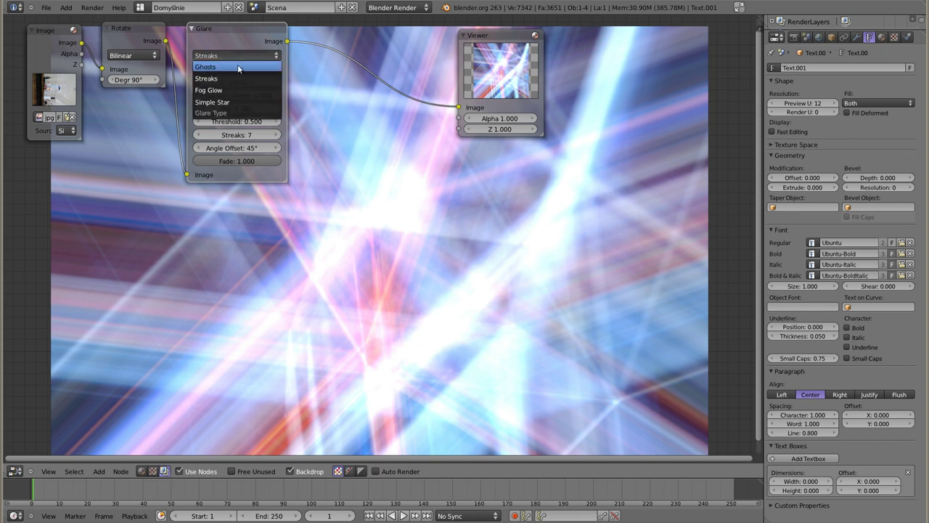
{"action": "left_click", "coordinate": [238, 67]}
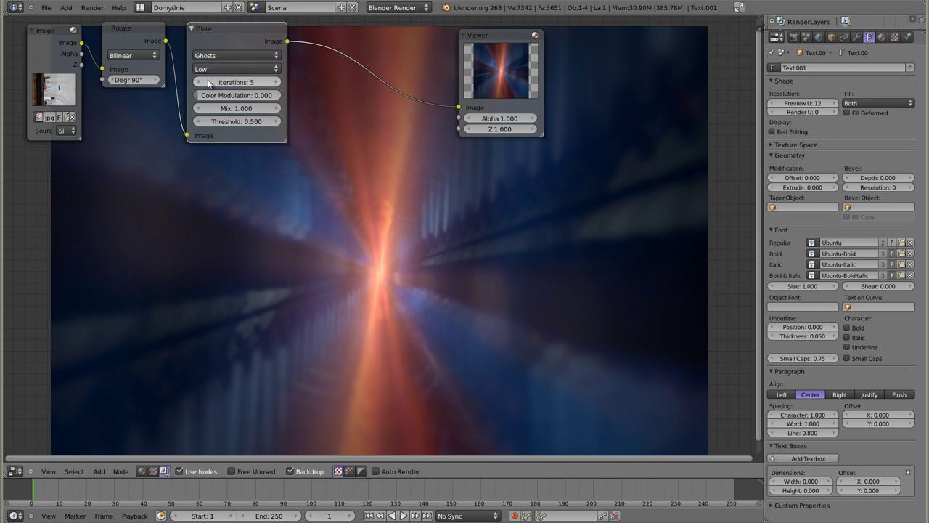
{"action": "mouse_move", "coordinate": [212, 85]}
{"action": "left_mouse_down"}
{"action": "mouse_move", "coordinate": [202, 86]}
{"action": "mouse_move", "coordinate": [211, 82]}
{"action": "left_mouse_up"}
{"action": "type", "text": "2"}
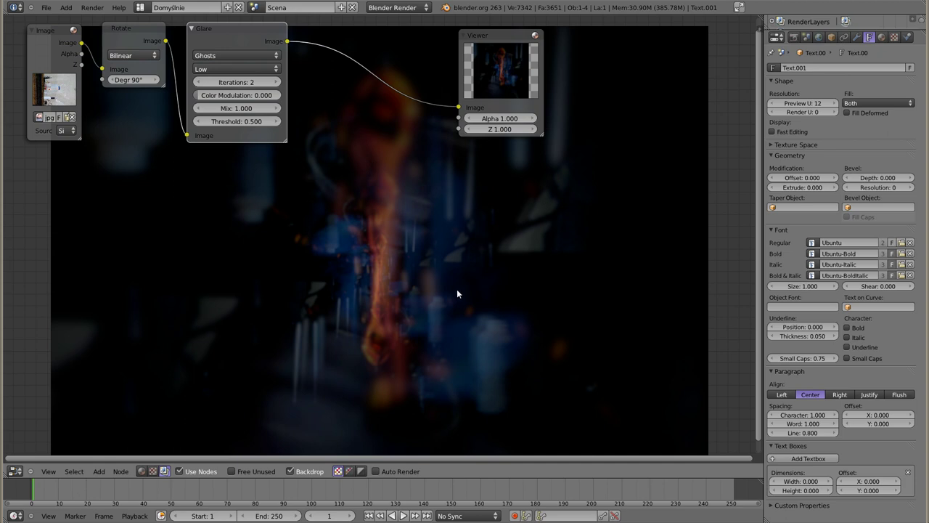
Switch the glare type to Fog Glow and raise Size to 9
{"action": "left_click", "coordinate": [234, 54]}
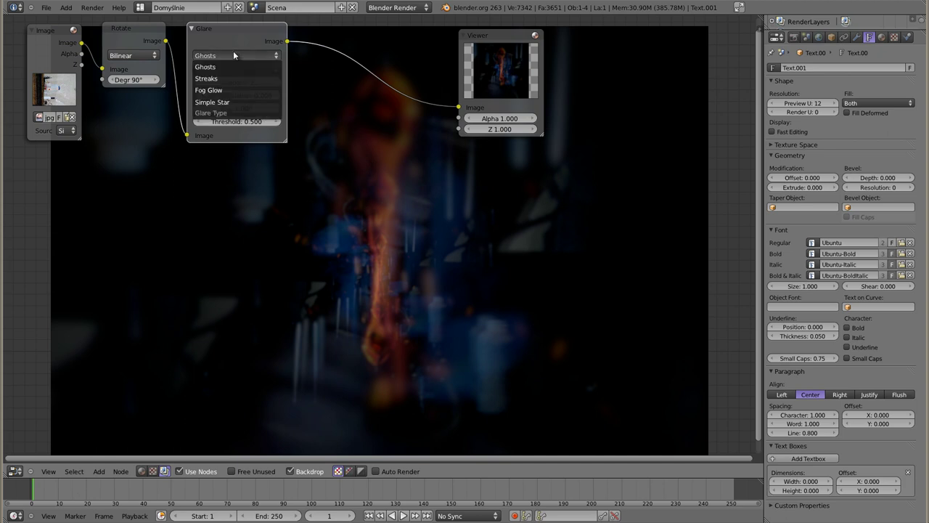
{"action": "left_click", "coordinate": [240, 90]}
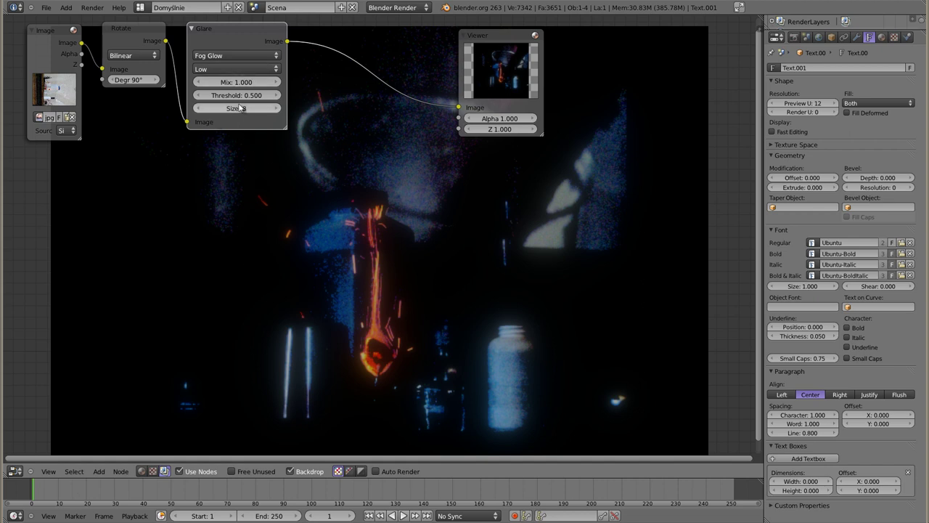
{"action": "left_click", "coordinate": [278, 109]}
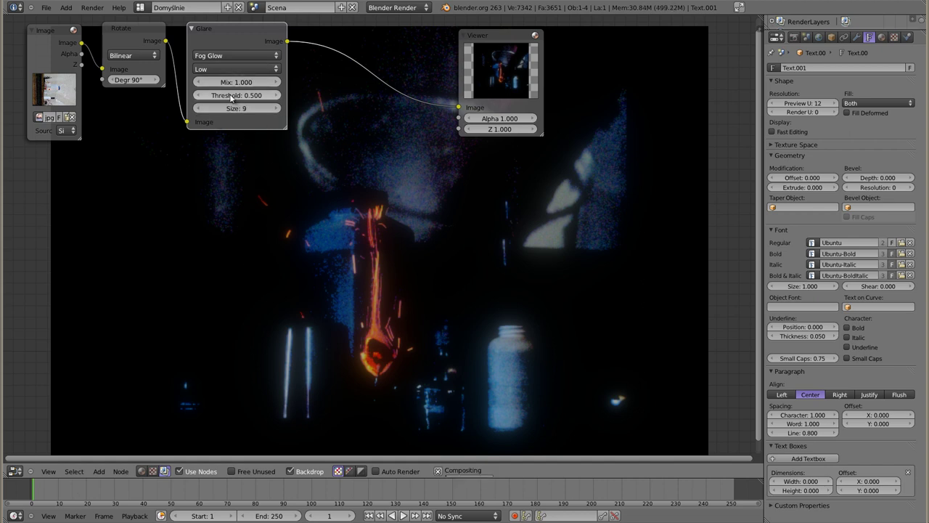
Set the Fog Glow threshold to 0.400 and its quality to High
{"action": "left_click_drag", "start_coordinate": [276, 95], "coordinate": [239, 95]}
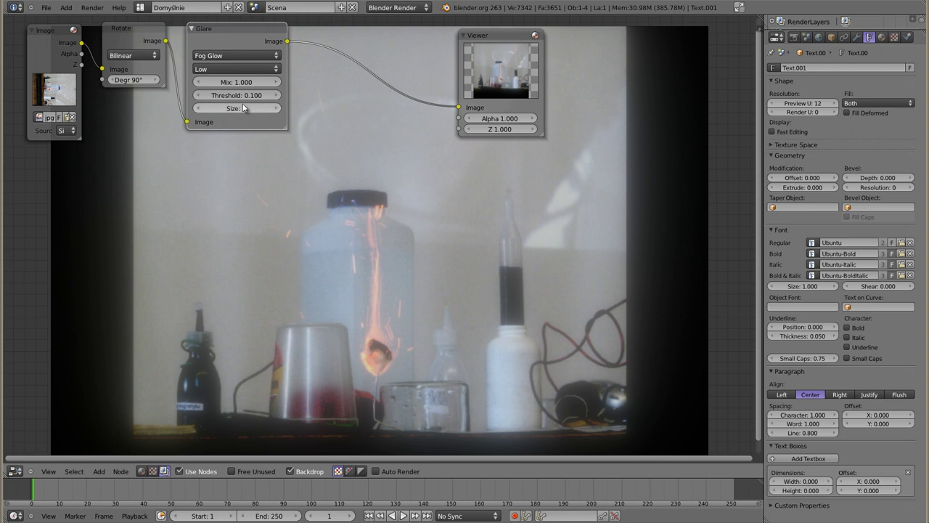
{"action": "left_click", "coordinate": [275, 96]}
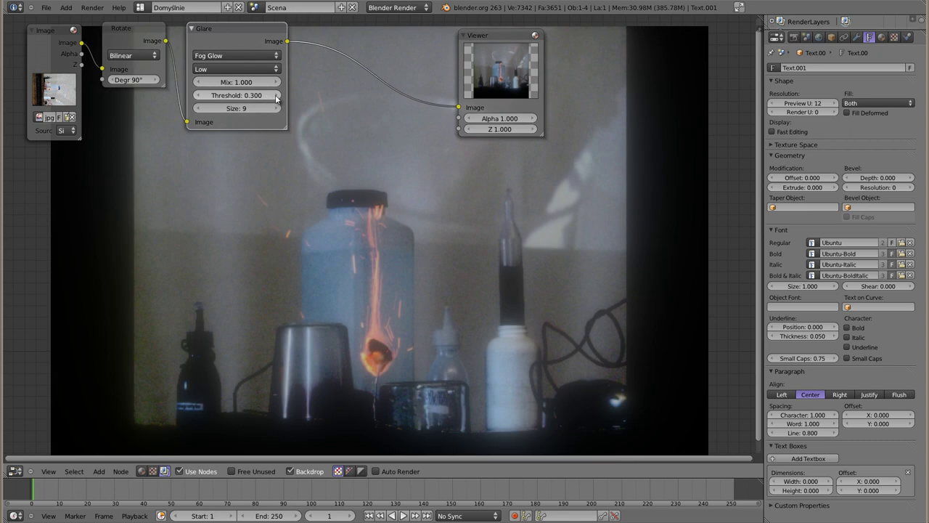
{"action": "left_click", "coordinate": [276, 95]}
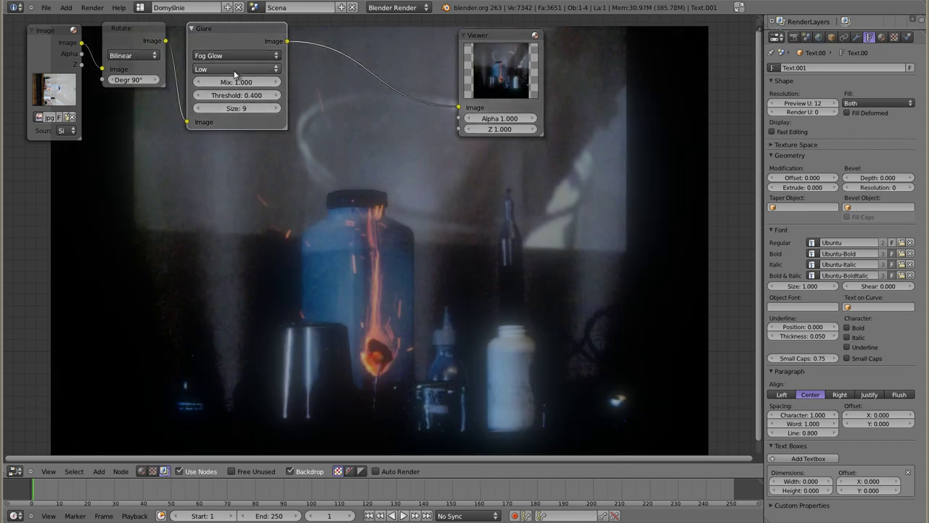
{"action": "left_click", "coordinate": [234, 72]}
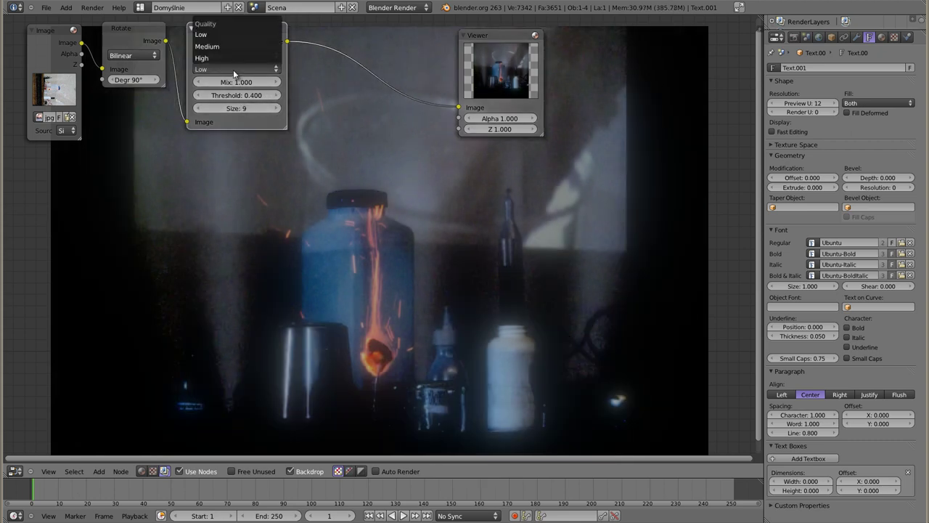
{"action": "left_click", "coordinate": [230, 61]}
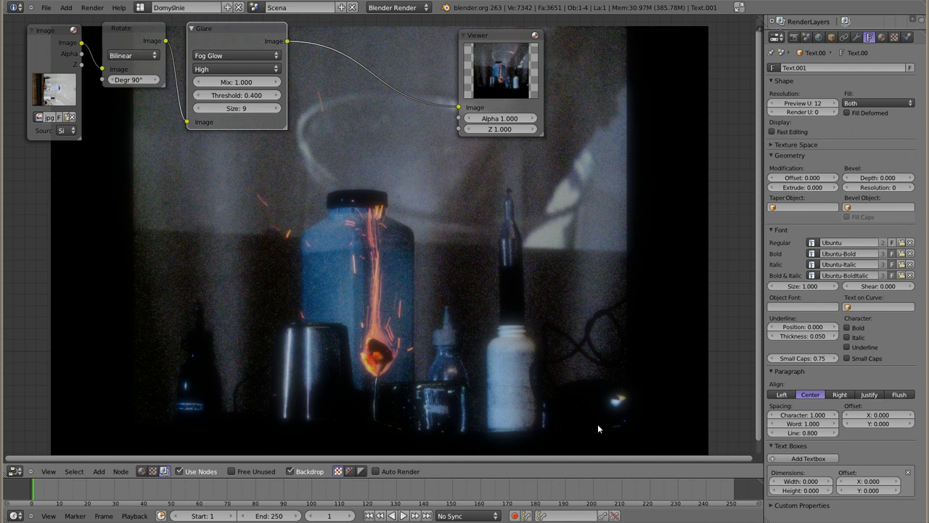
{"action": "left_click", "coordinate": [237, 56]}
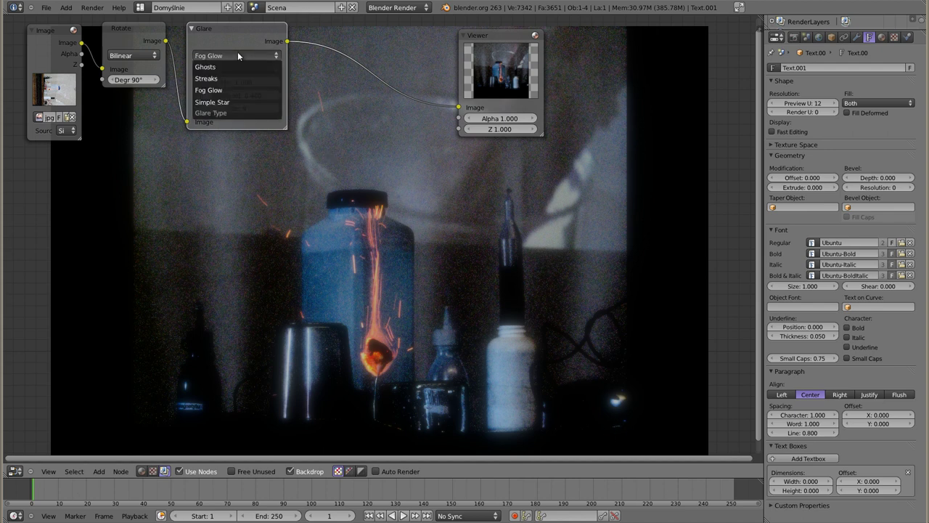
Switch the glare type to Simple Star and enter a Threshold of 0.3, then nudge it higher
{"action": "left_click", "coordinate": [225, 103]}
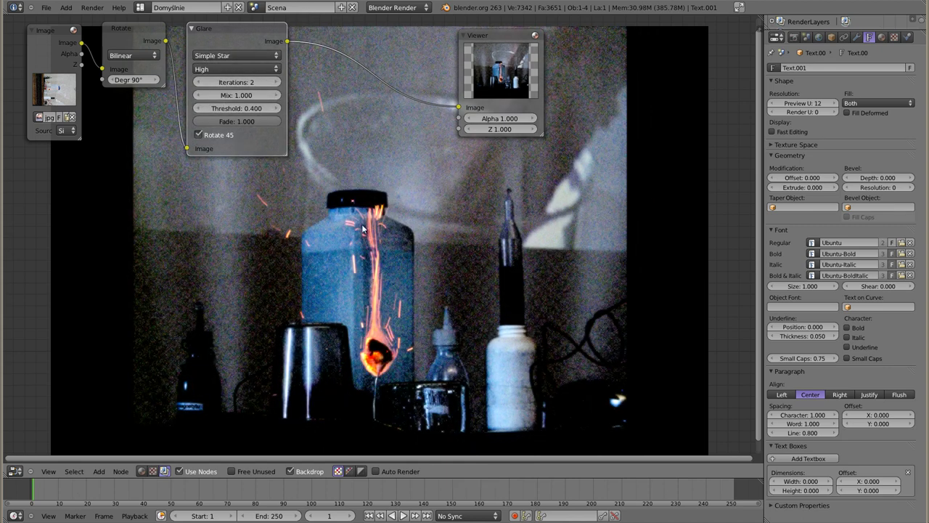
{"action": "left_click", "coordinate": [252, 108]}
{"action": "type", "text": "0.3"}
{"action": "key", "text": "Return"}
{"action": "left_click_drag", "start_coordinate": [254, 111], "coordinate": [270, 110]}
Raise star Iterations to 5, set Quality back to Low, and lower Fade to 0.948
{"action": "left_click", "coordinate": [278, 82]}
{"action": "left_click", "coordinate": [278, 82]}
{"action": "left_click", "coordinate": [278, 82]}
{"action": "left_click", "coordinate": [218, 69]}
{"action": "left_click", "coordinate": [215, 47]}
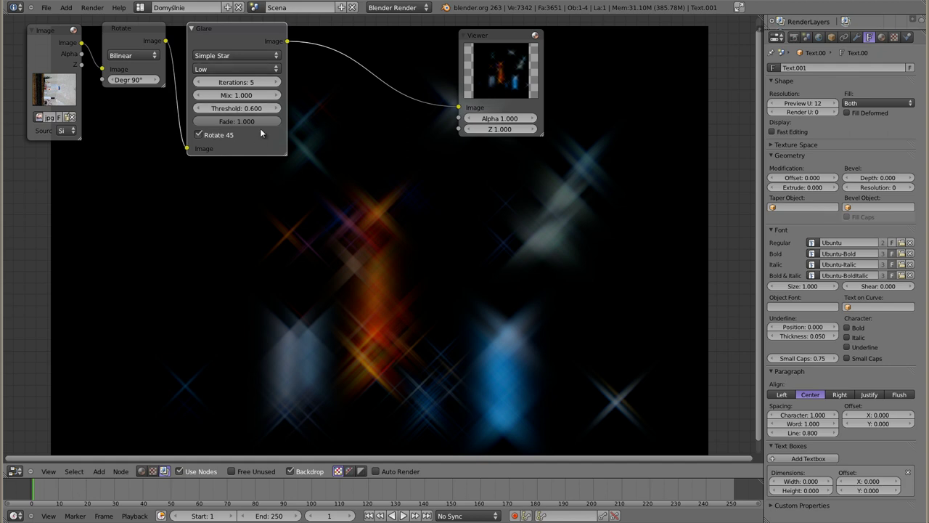
{"action": "mouse_move", "coordinate": [267, 122]}
{"action": "left_mouse_down"}
{"action": "mouse_move", "coordinate": [210, 95]}
{"action": "mouse_move", "coordinate": [250, 96]}
{"action": "left_mouse_up"}
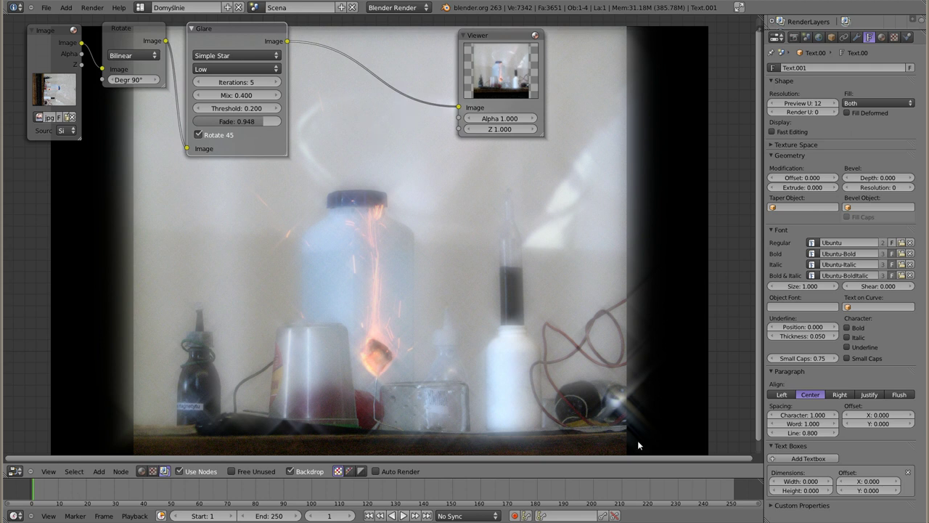
Reposition the Glare node slightly in the compositor
{"action": "left_click_drag", "start_coordinate": [244, 30], "coordinate": [244, 48]}
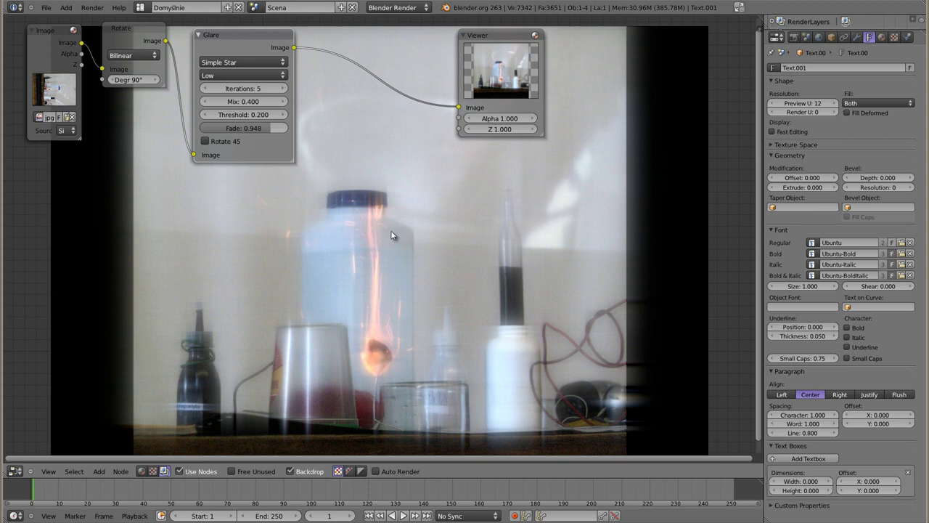
{"action": "left_click_drag", "start_coordinate": [233, 35], "coordinate": [242, 52]}
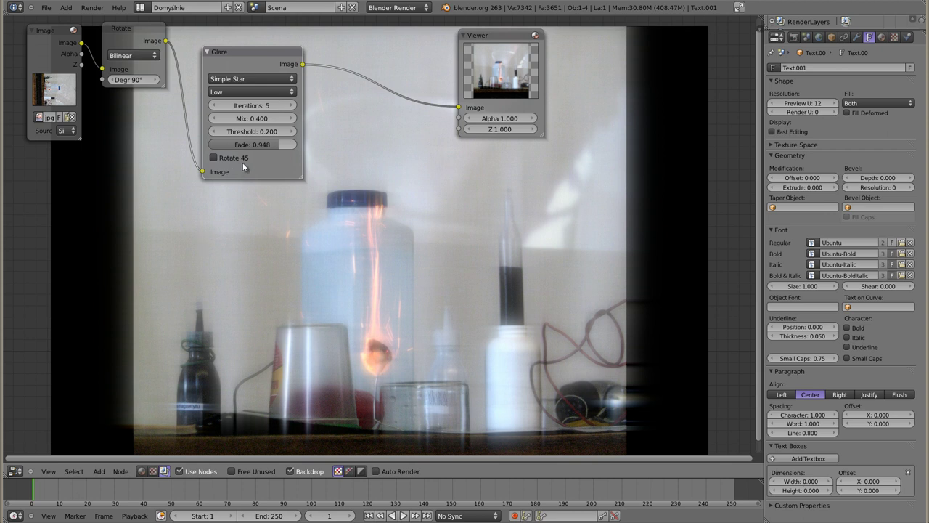
{"action": "mouse_move", "coordinate": [241, 54]}
{"action": "left_mouse_down"}
{"action": "mouse_move", "coordinate": [227, 37]}
{"action": "mouse_move", "coordinate": [240, 39]}
{"action": "left_mouse_up"}
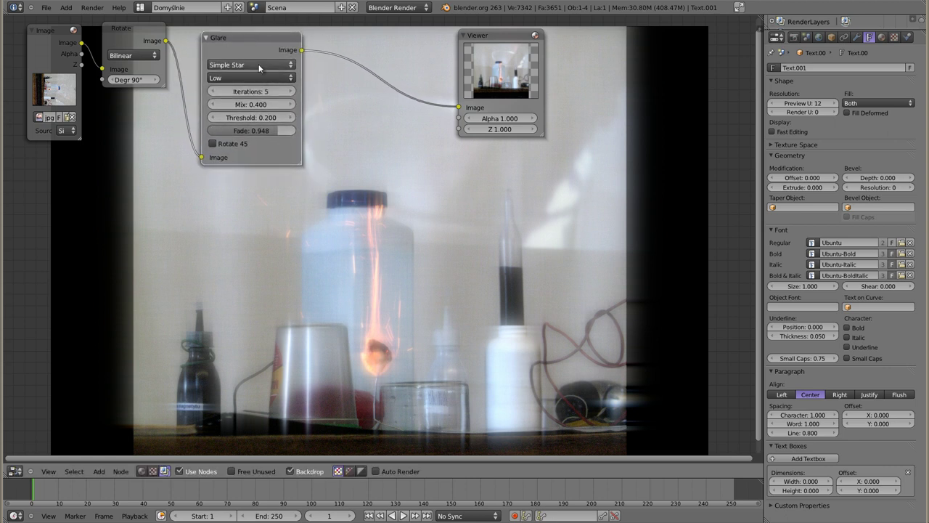